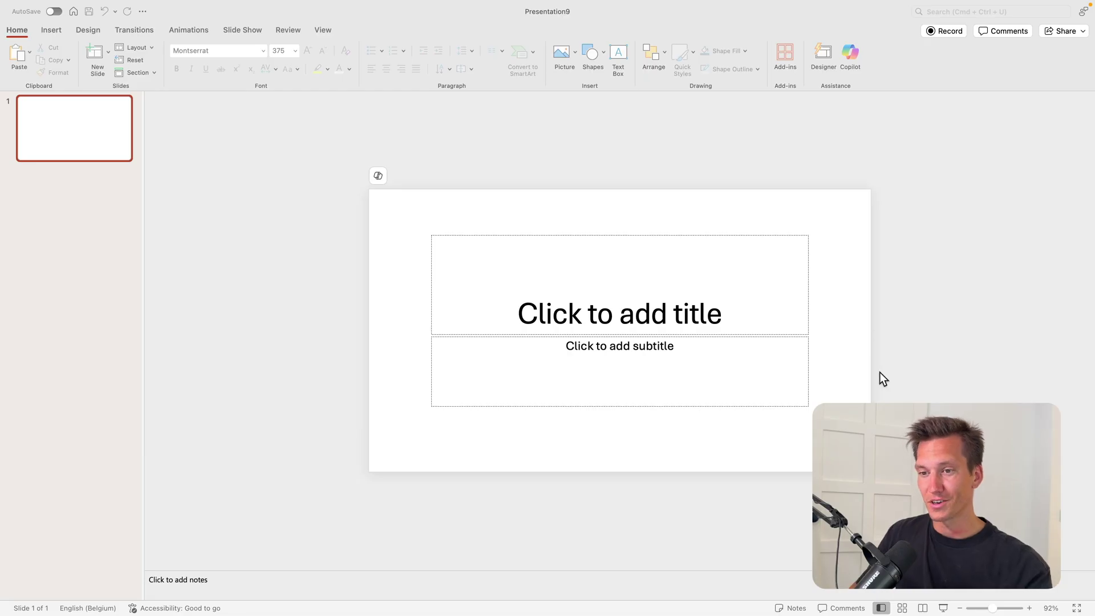
- Change the slide's layout to a blank one without title and subtitle placeholders
click(384, 290)
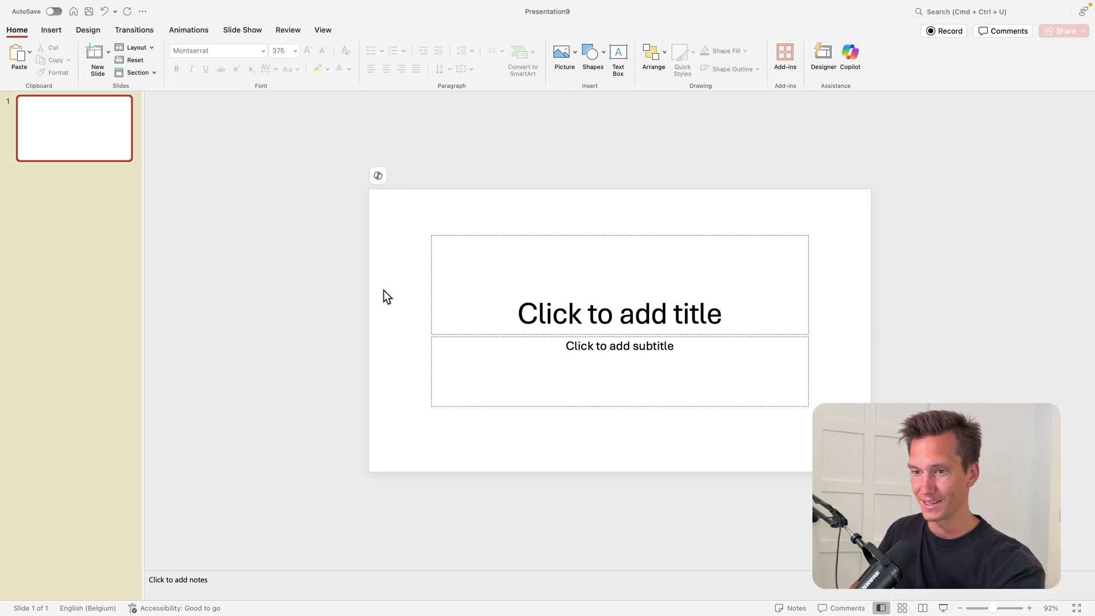
click(136, 50)
click(196, 129)
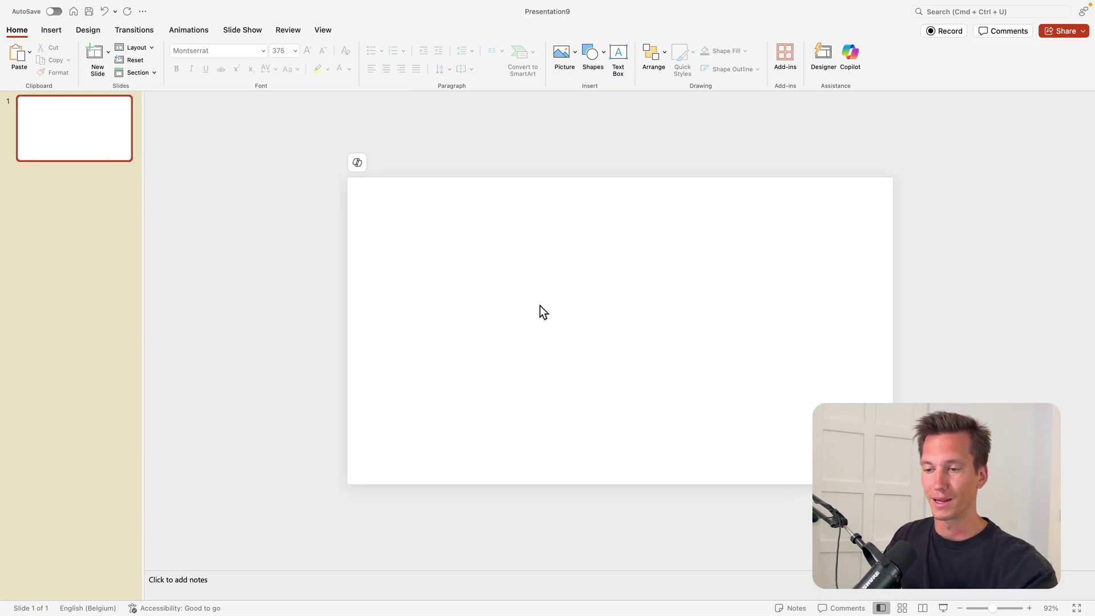
- Format the slide background with a gradient fill and apply a purple radial preset that is white at its light end
scroll(539, 306, up, 5)
right_click(437, 244)
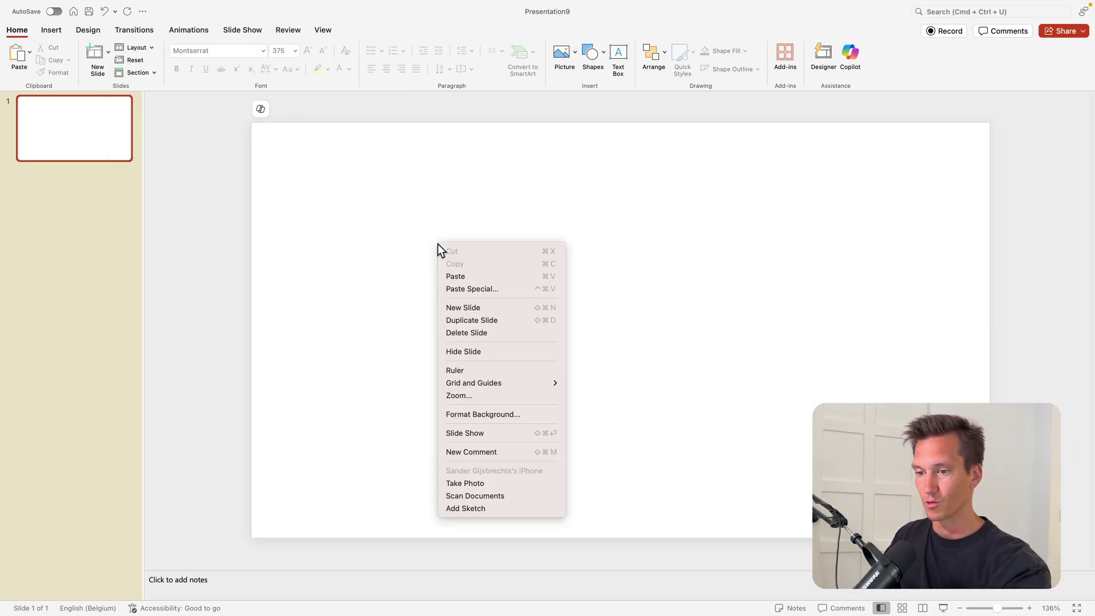
click(524, 413)
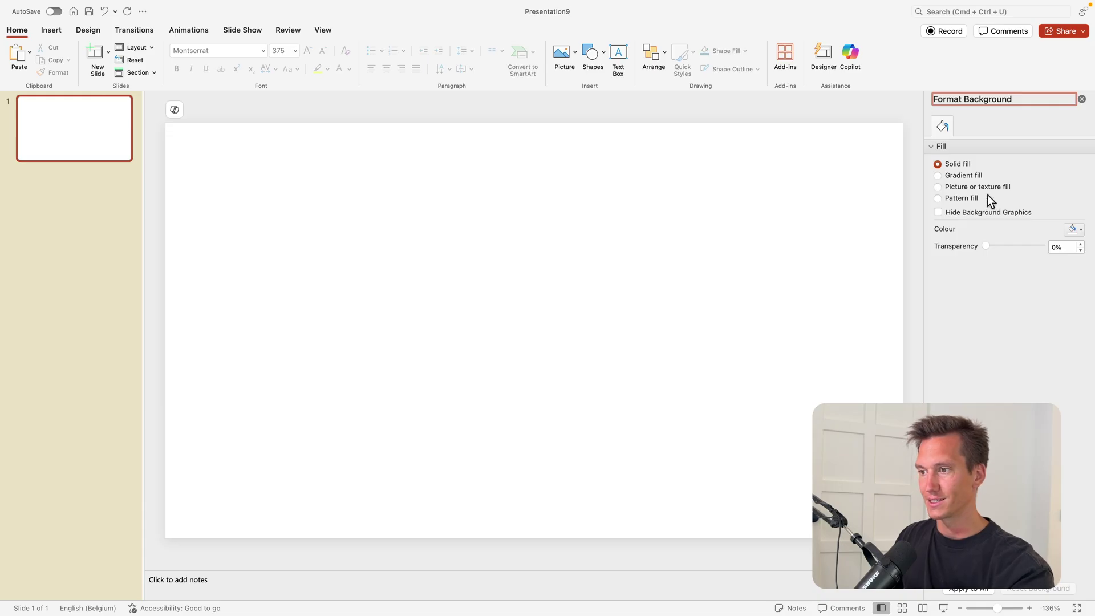
click(960, 177)
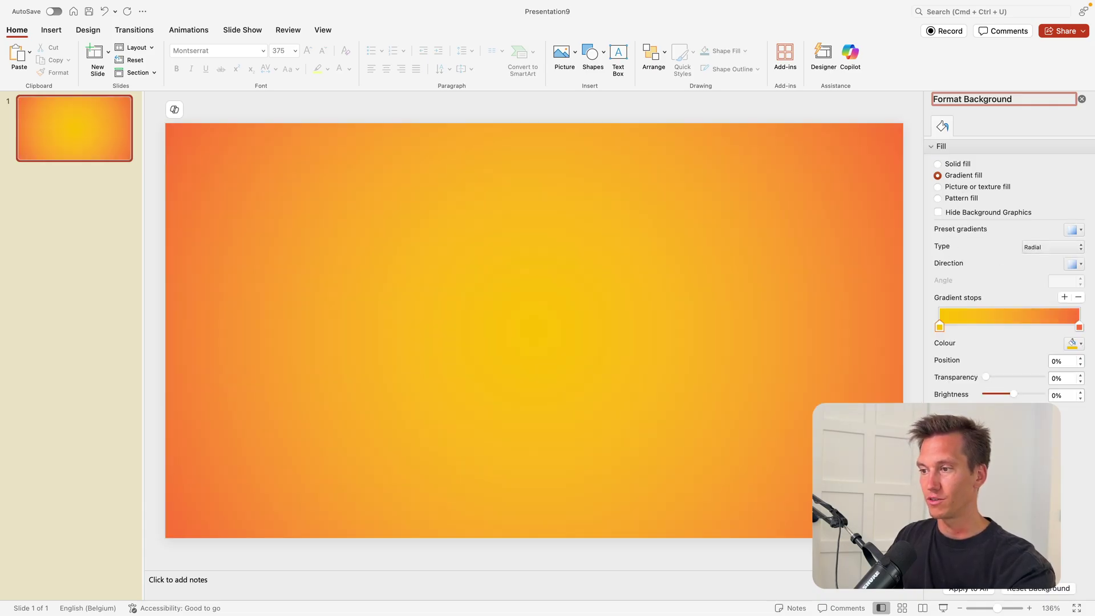
click(1076, 230)
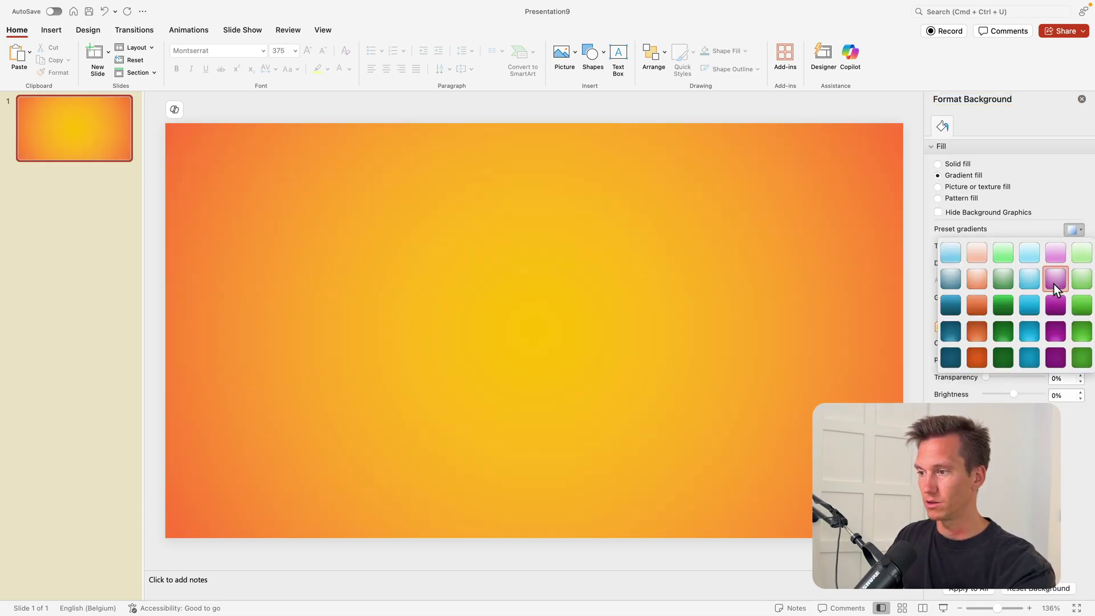
click(1054, 283)
- Reduce the background gradient to two stops, move the white stop to position 0% and colour it golden yellow
click(1078, 297)
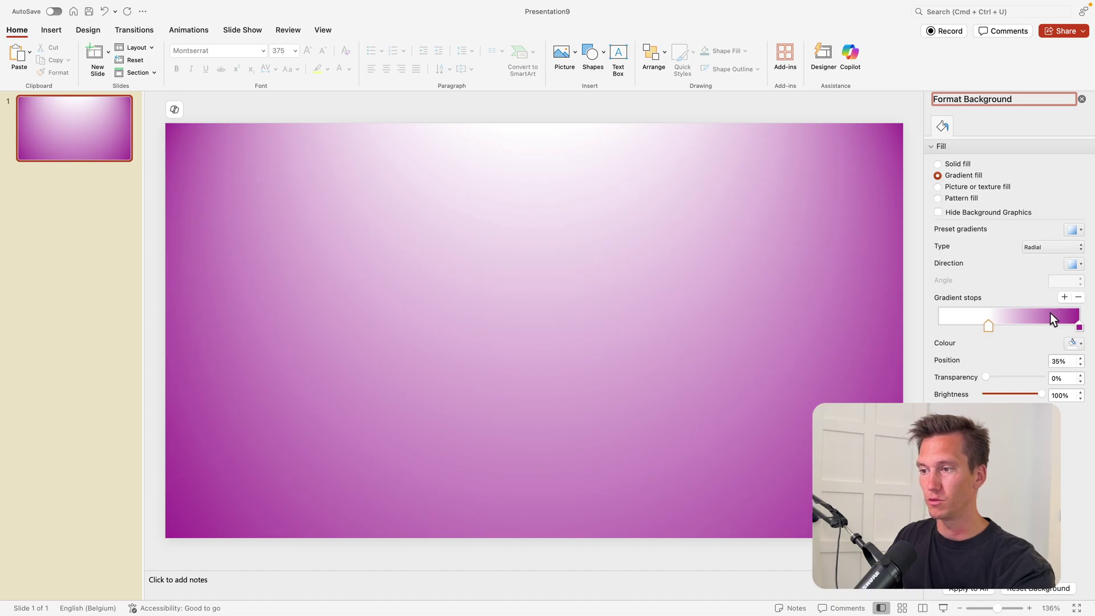
drag(988, 327, 919, 329)
click(1073, 343)
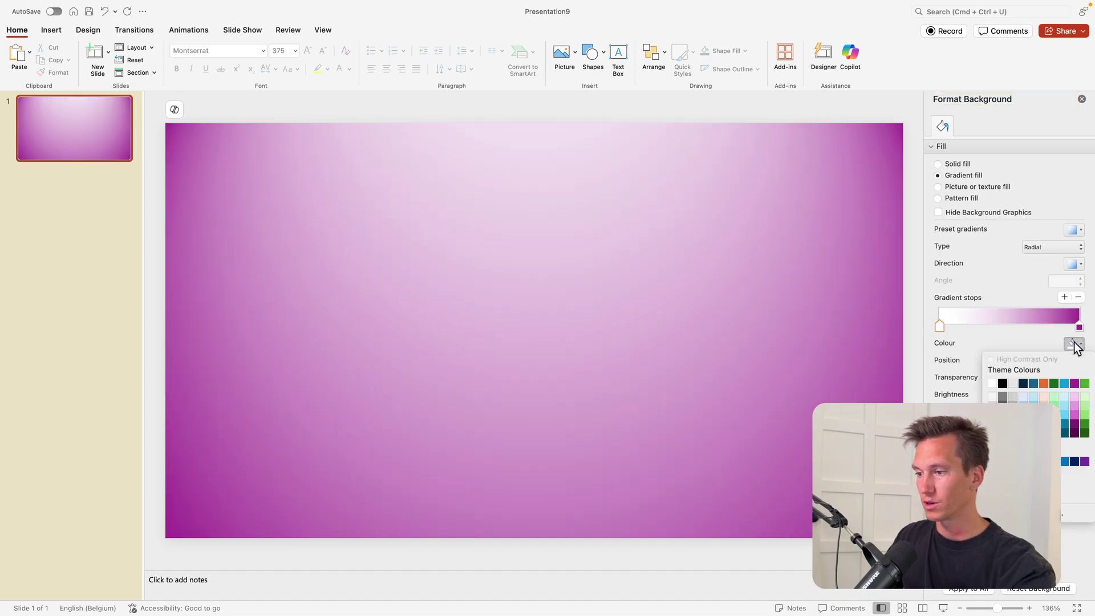
click(1013, 461)
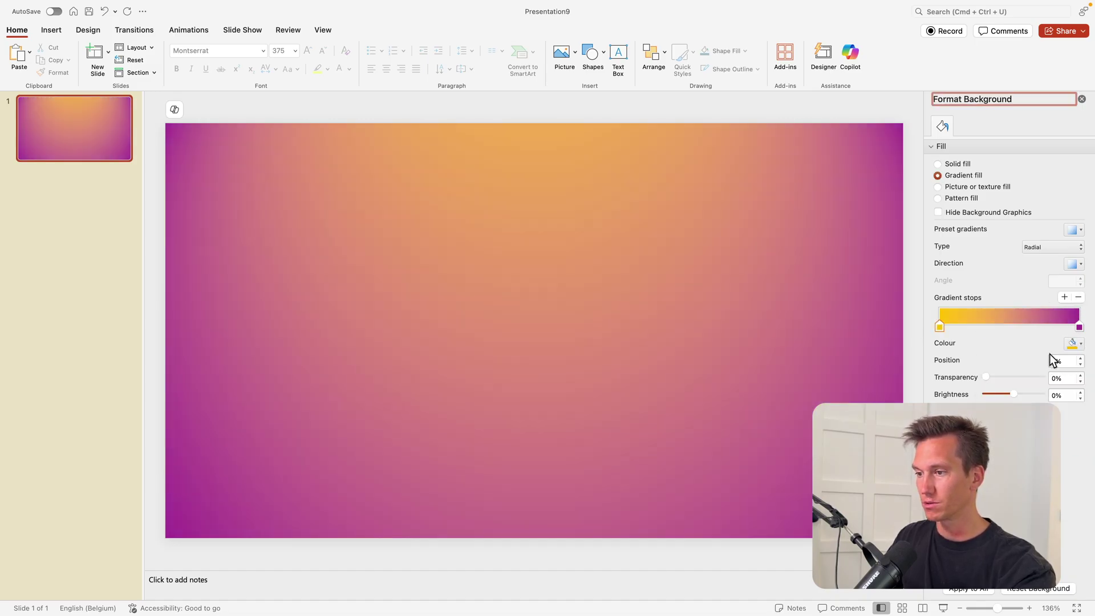
- Colour the gradient's end stop orange and make the radial gradient spread from the slide's centre
click(1076, 345)
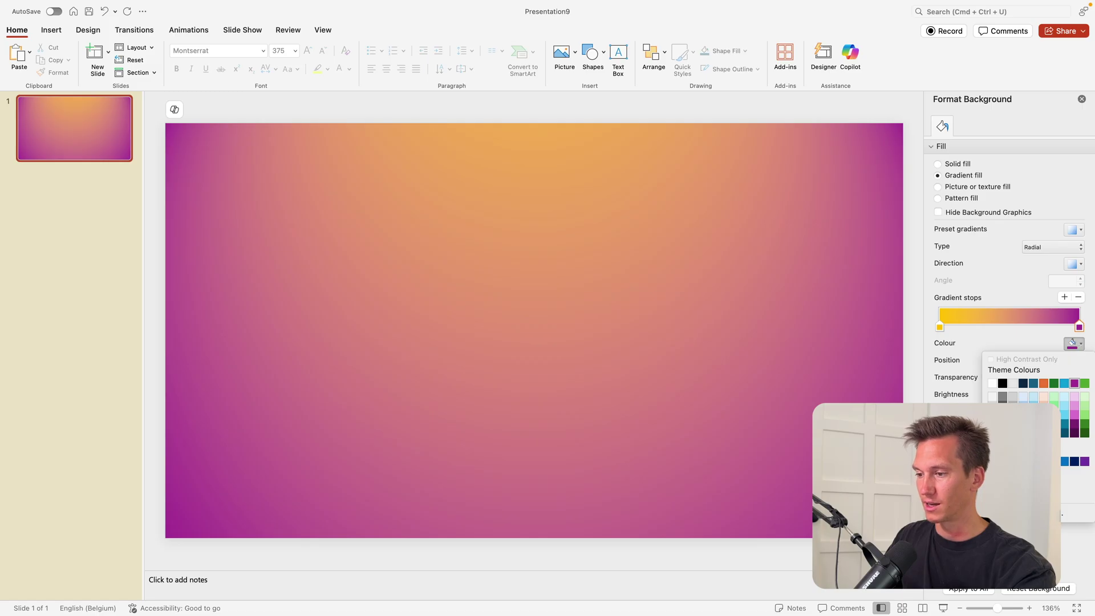
click(1044, 384)
click(1074, 264)
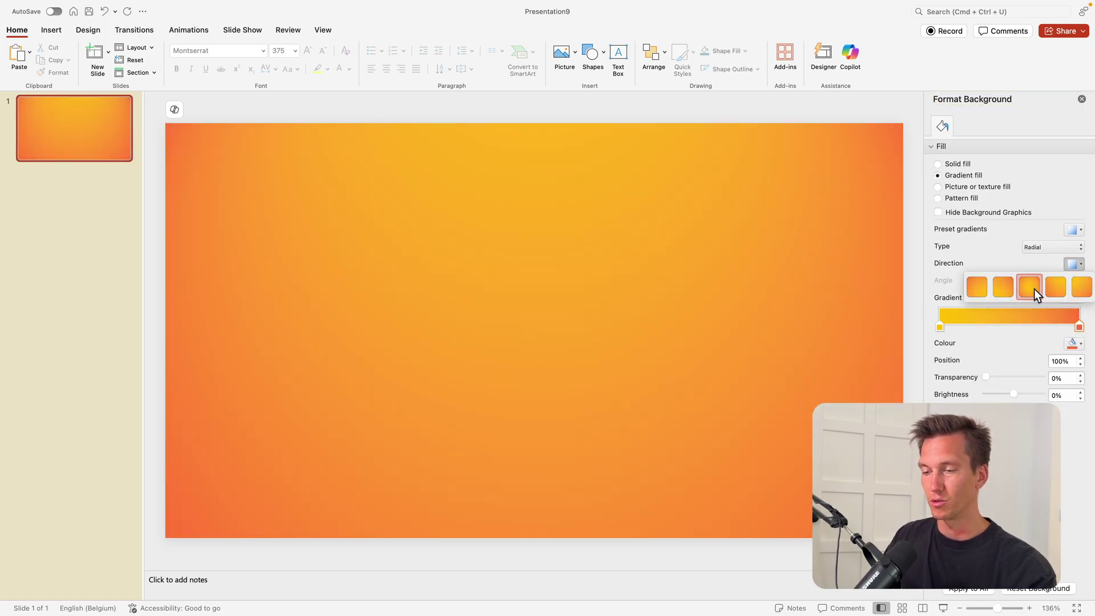
click(1035, 288)
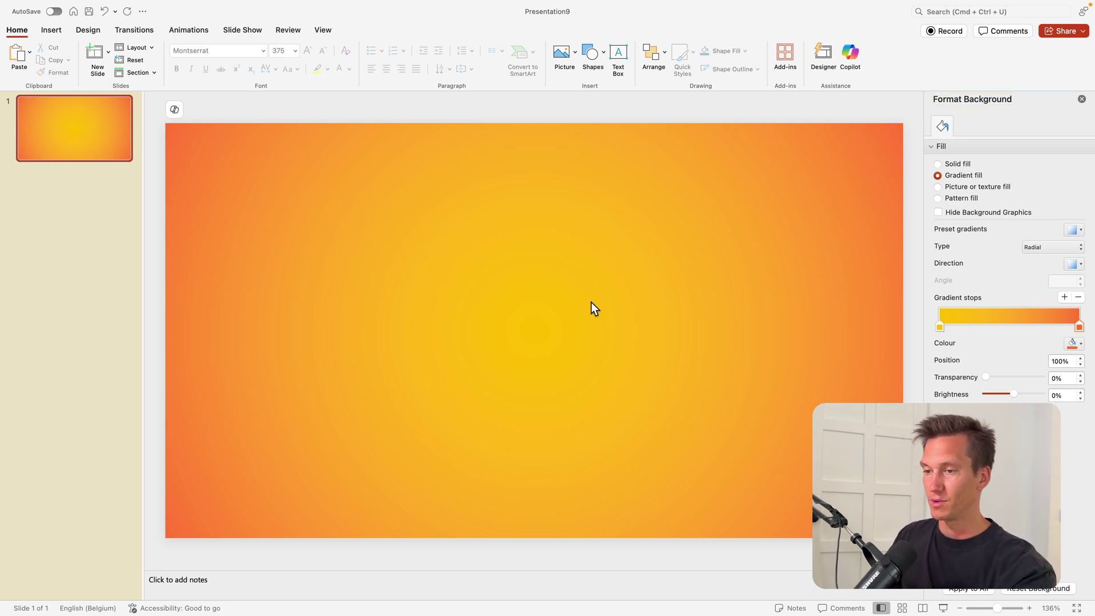
- Paste the cut-out golden retriever picture and place it mid-slide with its paws near the slide's lower edge
key(super+v)
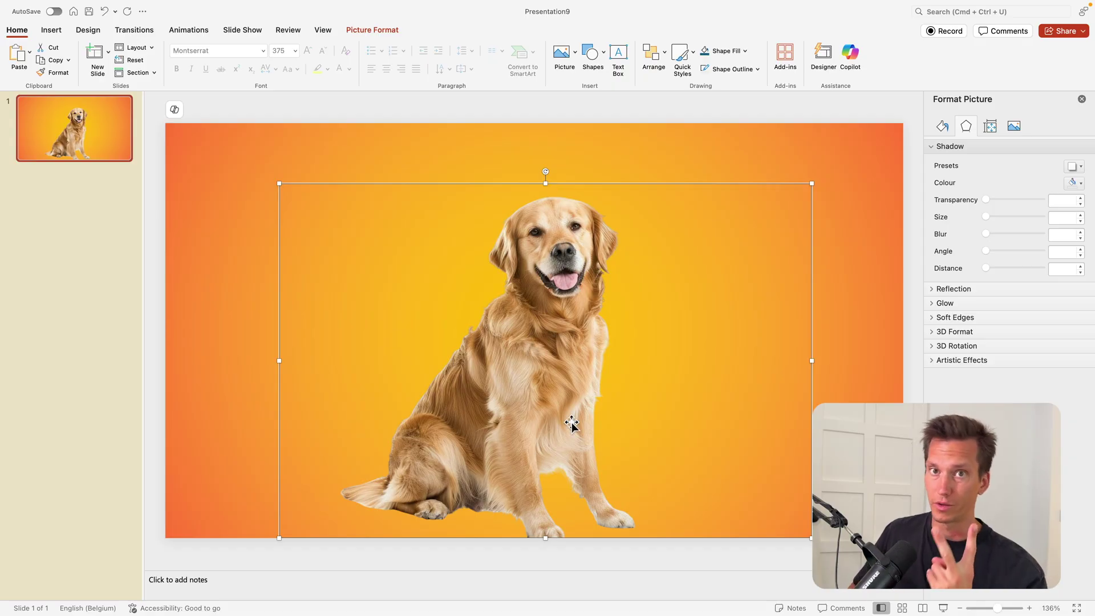
drag(515, 468, 304, 453)
scroll(322, 477, down, 2)
drag(383, 399, 503, 398)
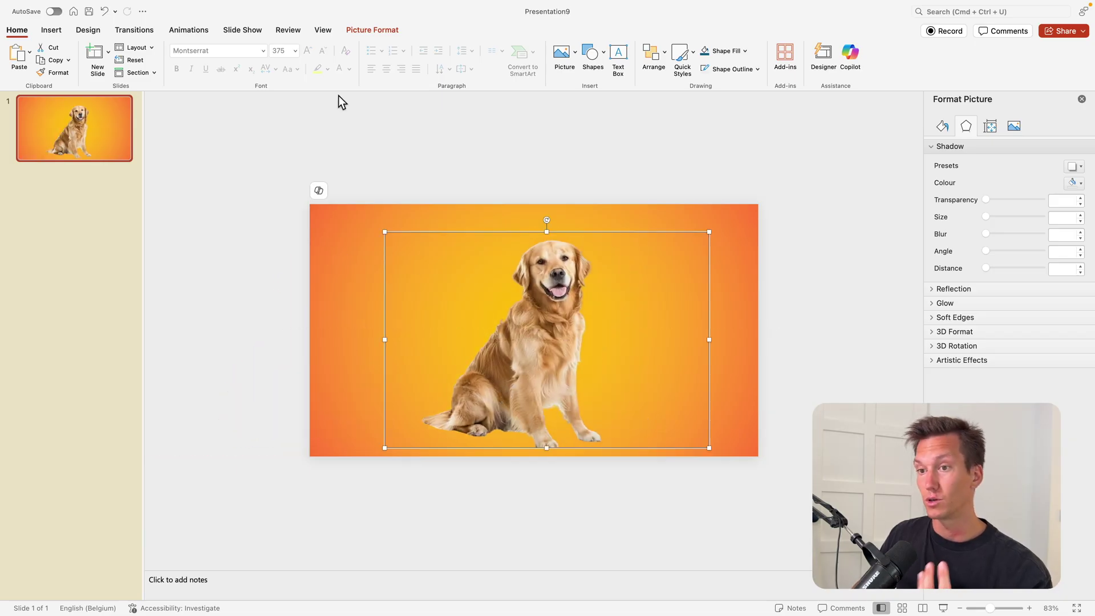
click(382, 33)
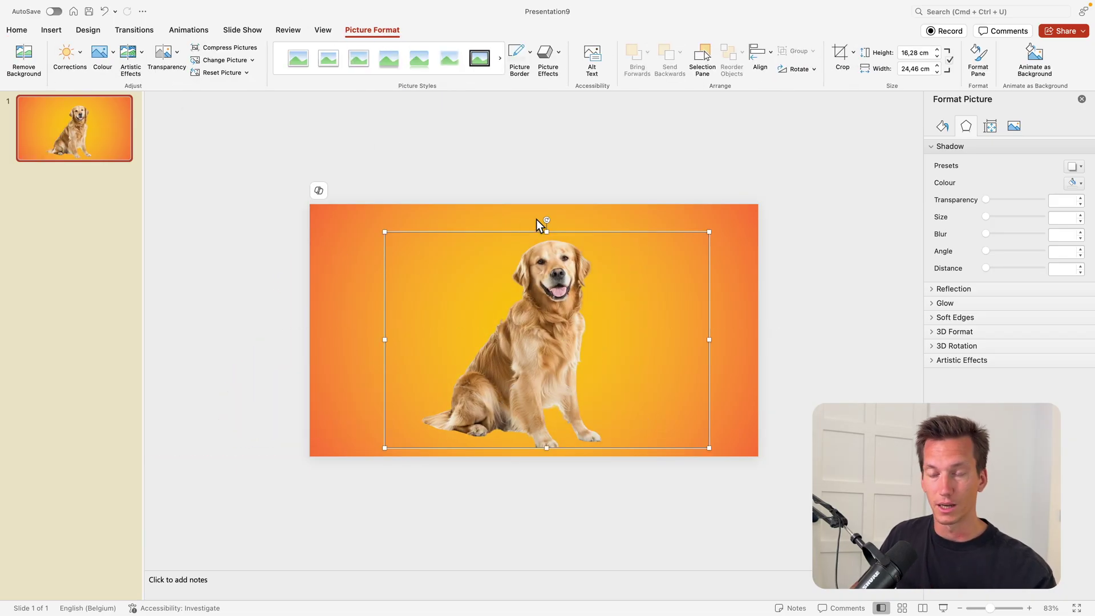
scroll(550, 325, up, 5)
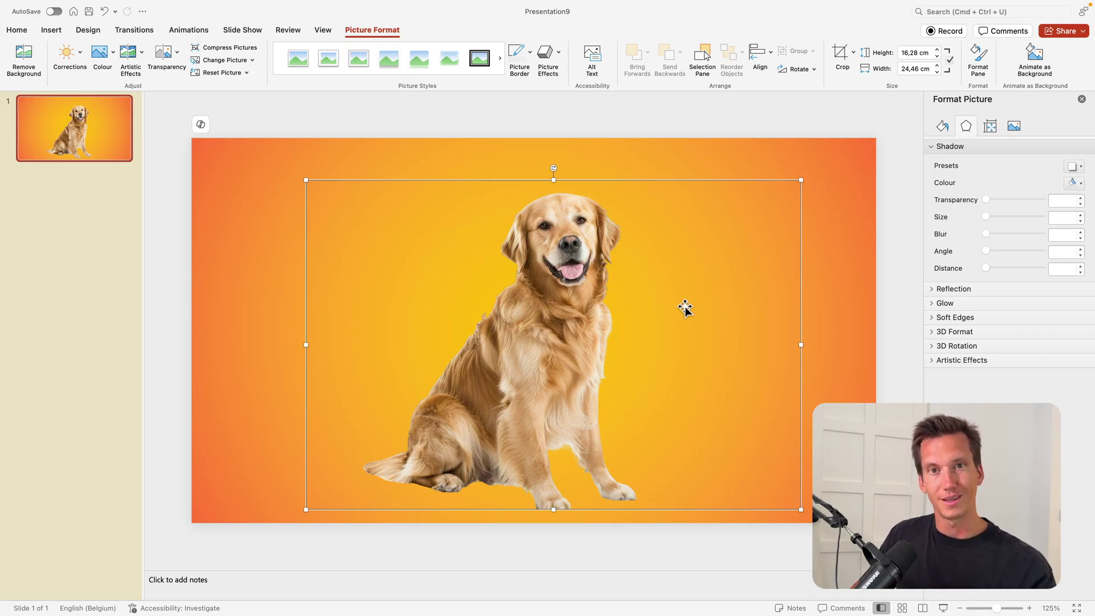
mouse_move(606, 292)
mouse_down()
mouse_move(587, 342)
mouse_move(580, 335)
mouse_move(602, 302)
mouse_up()
- Add a text box spanning the slide's width with the text "DOG"
click(484, 155)
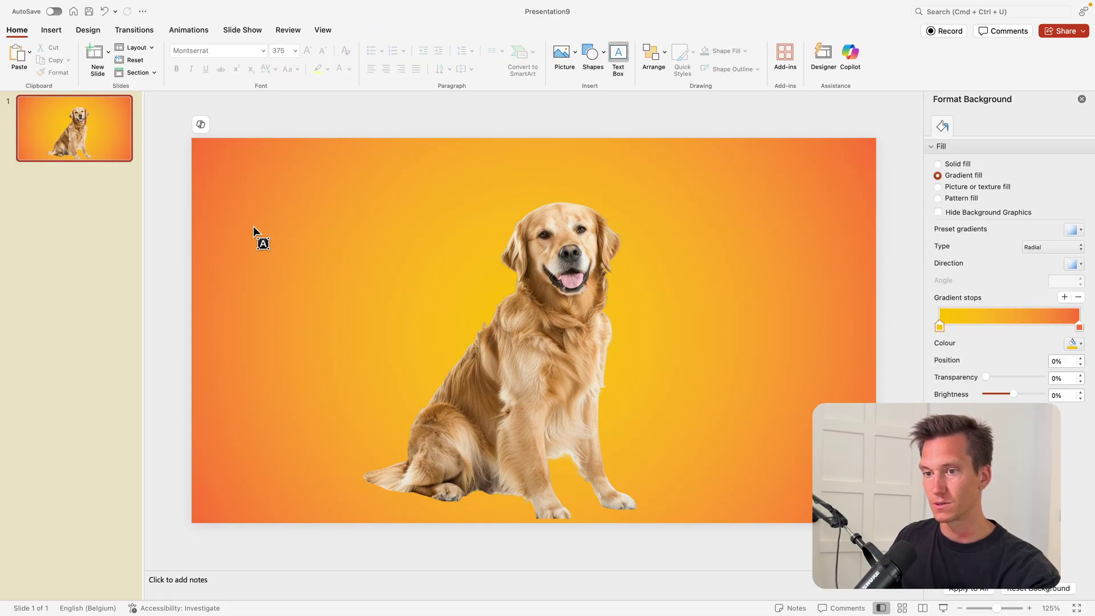
drag(193, 181, 871, 399)
text(DOG)
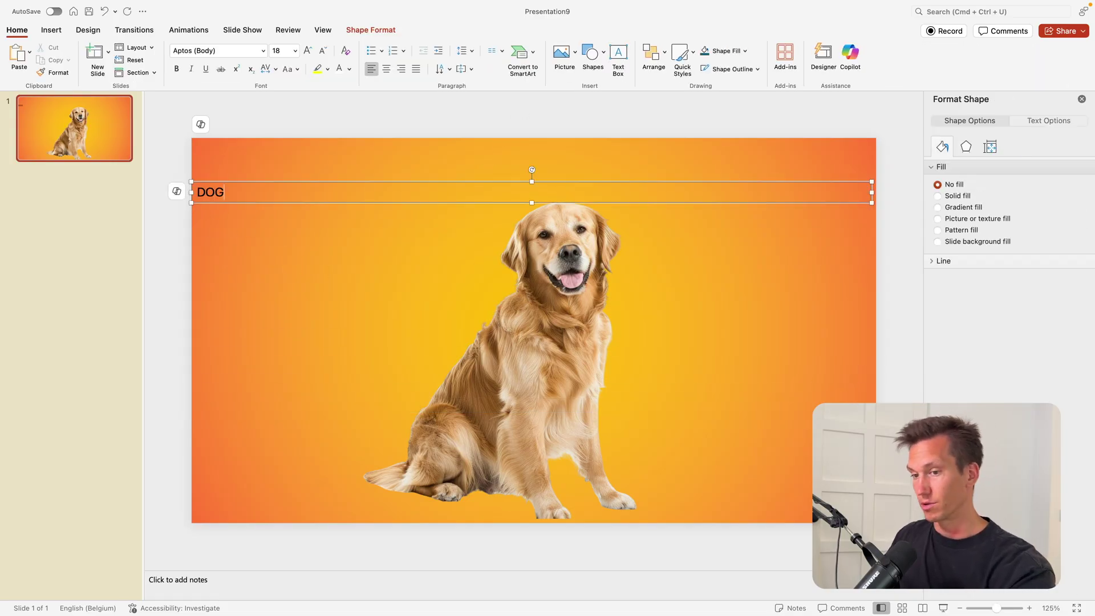
- Make the DOG text white and enlarge its font size to 413
key(super+a)
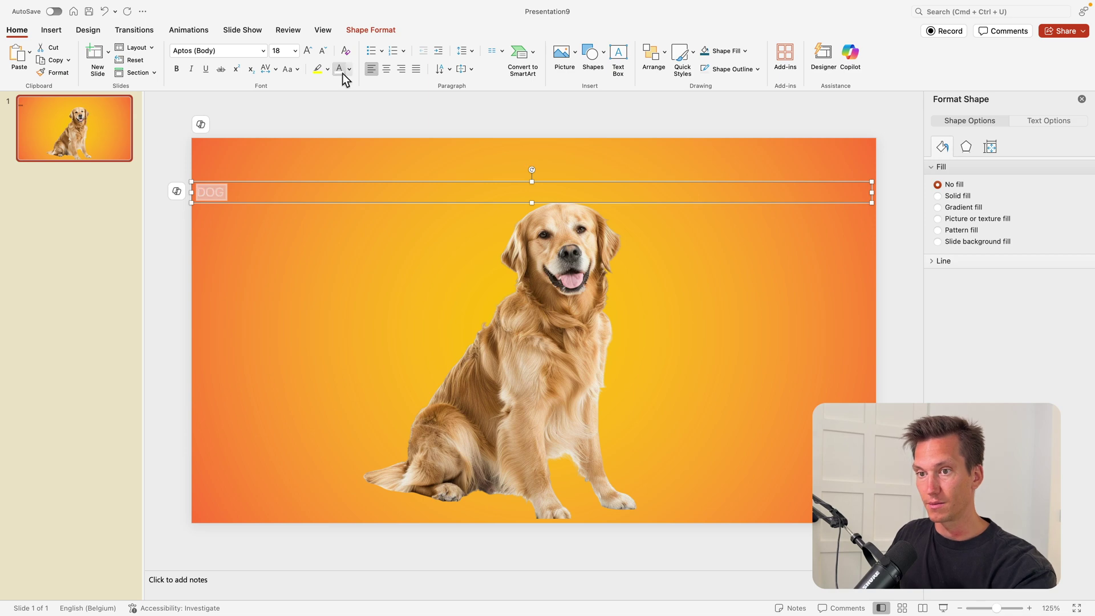
click(295, 51)
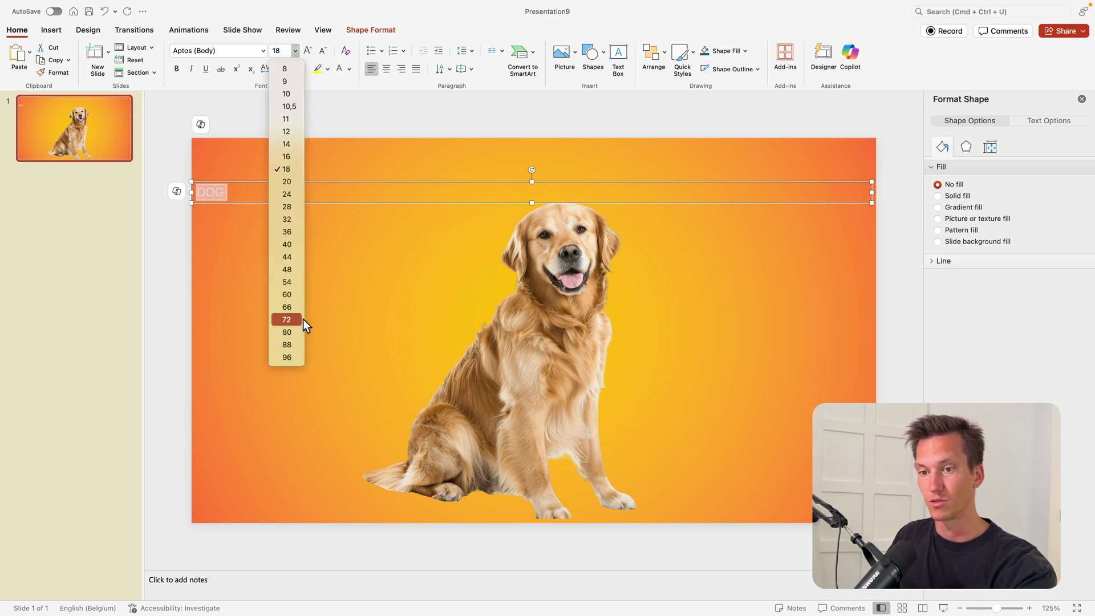
click(287, 357)
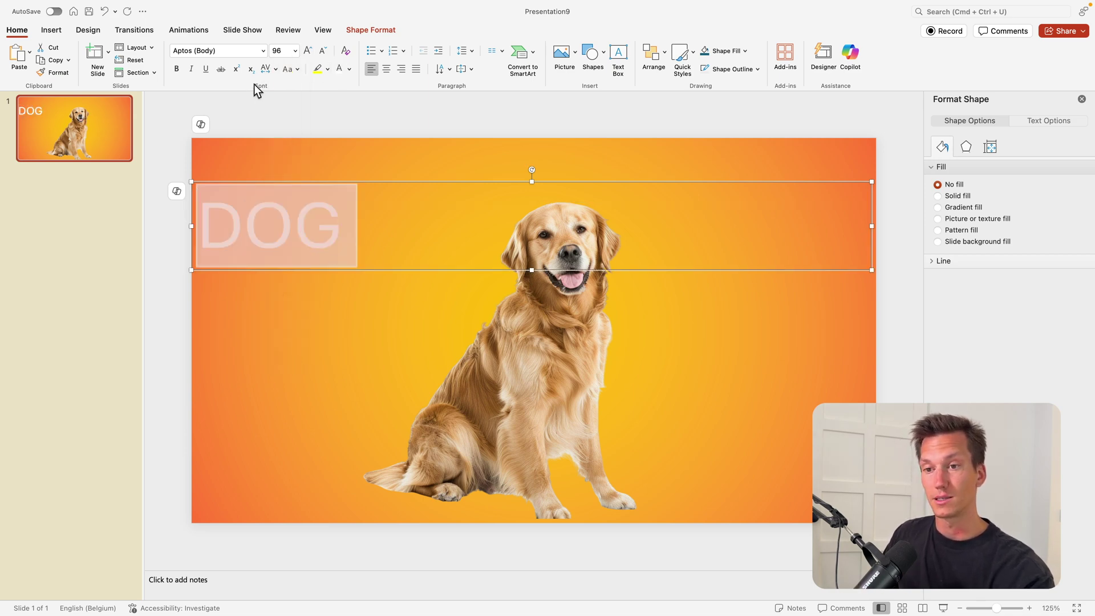
click(308, 51)
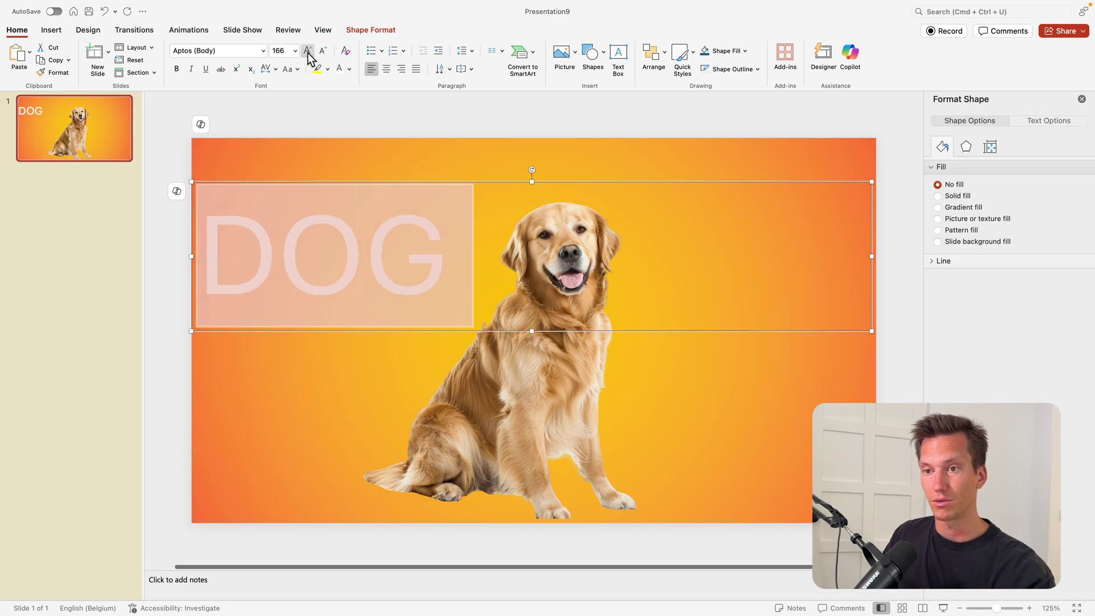
click(307, 51)
click(307, 51)
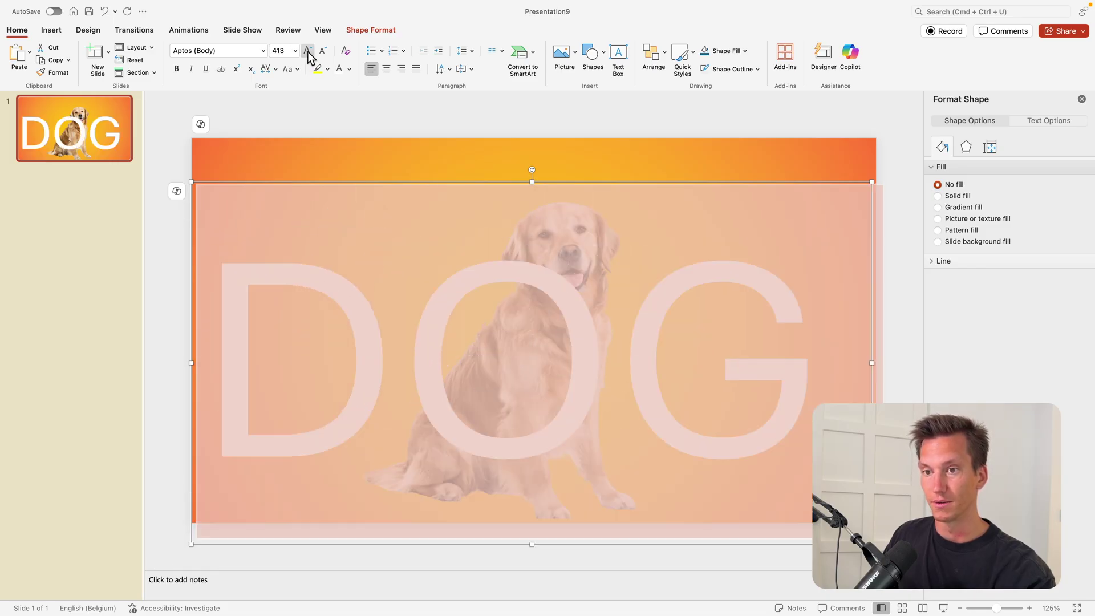
- Centre-align the DOG text and move its text box up over the dog's head and chest
click(386, 69)
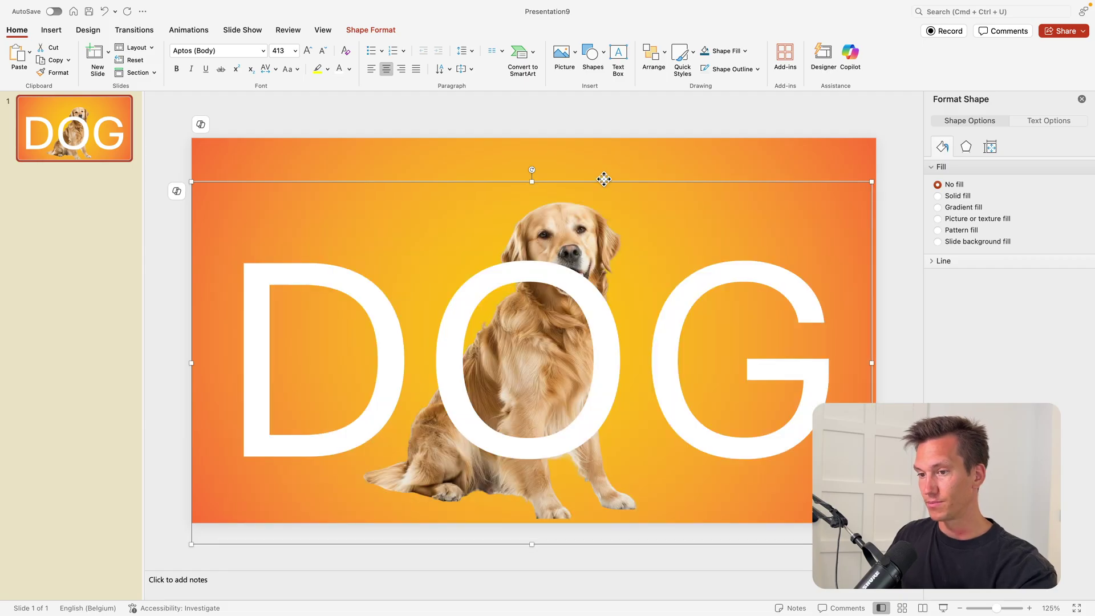
drag(604, 179, 604, 114)
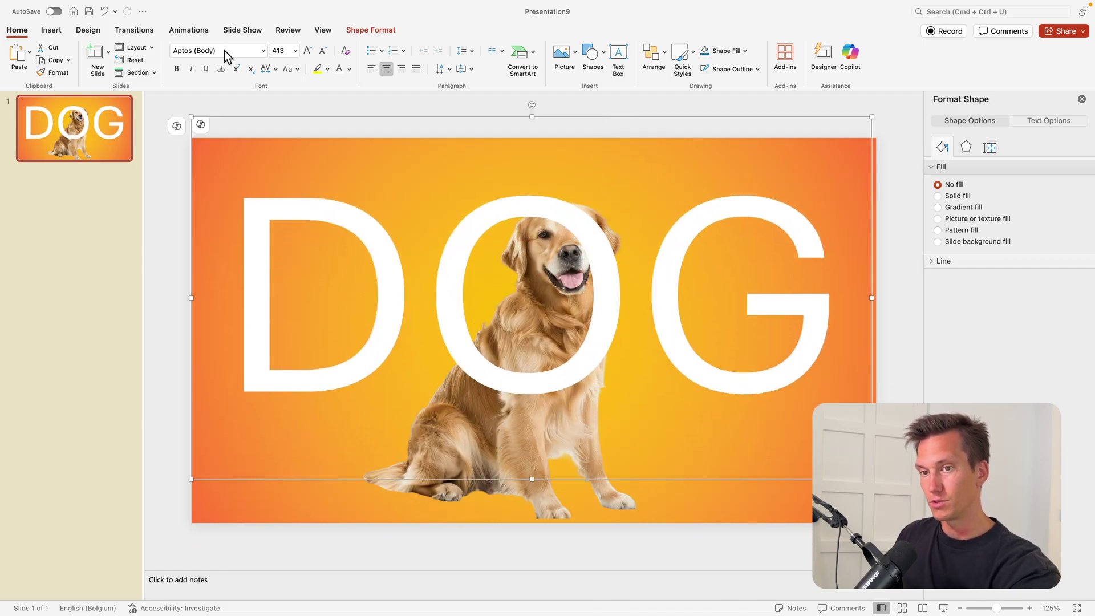
- Set the DOG text in Montserrat SemiBold and widen its text box beyond the slide so the word fits on one line
click(222, 50)
text(Mont)
key(Return)
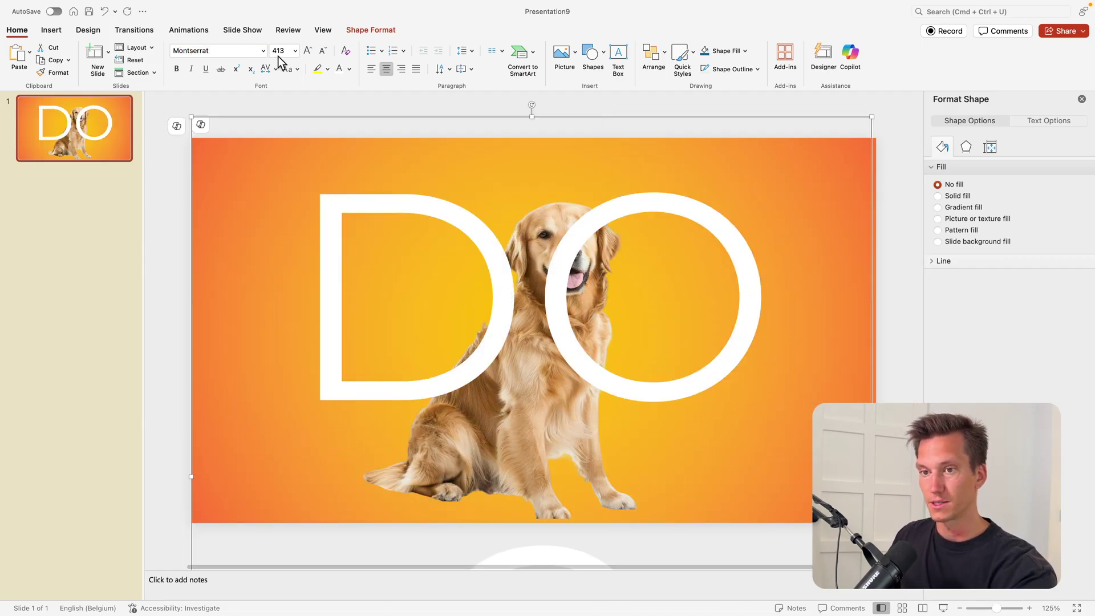
click(263, 50)
mouse_move(247, 151)
click(446, 338)
scroll(446, 337, down, 5)
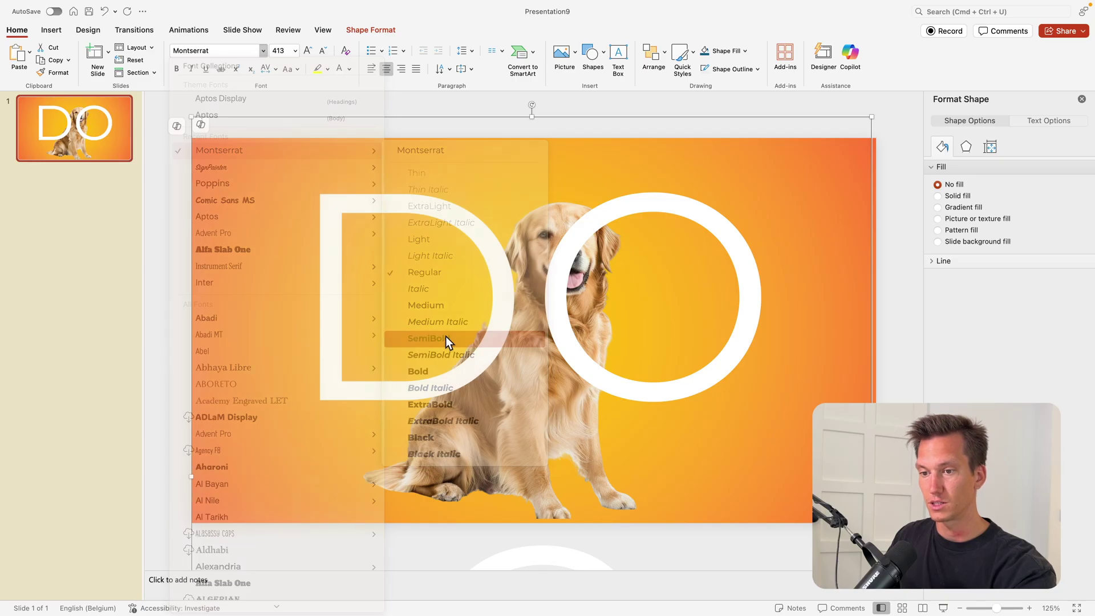
drag(711, 330, 751, 330)
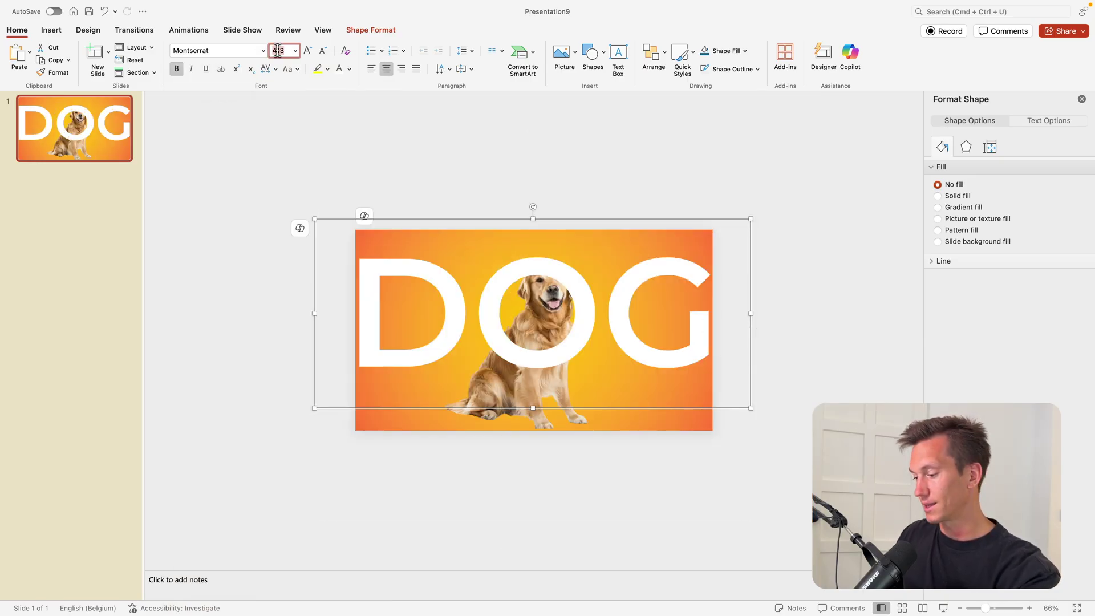
- Try font sizes of 400 and 285 for the DOG text
text(400)
key(Return)
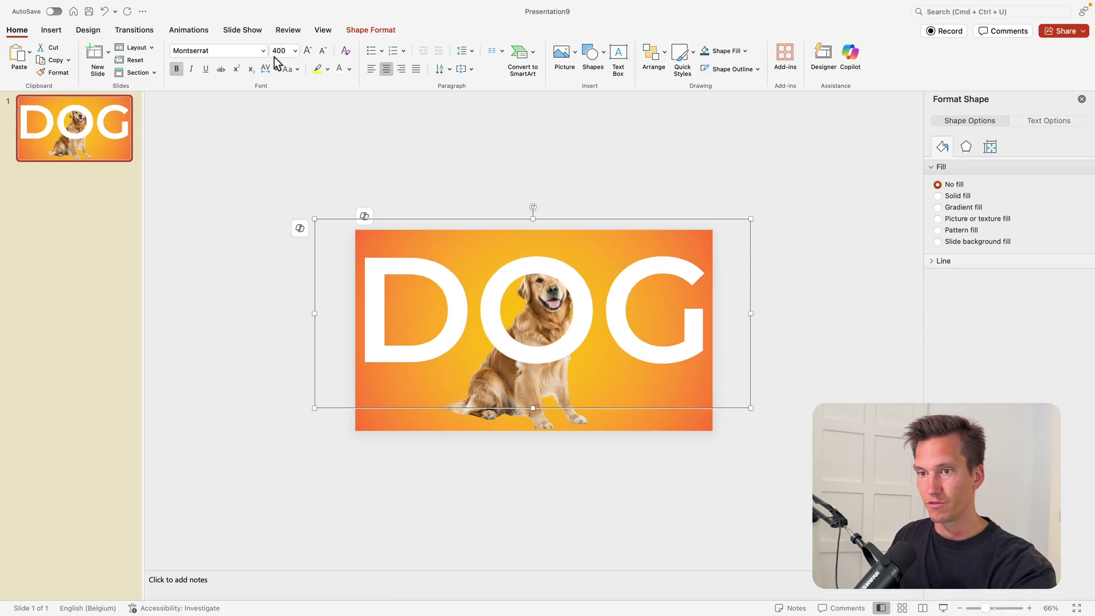
text(28)
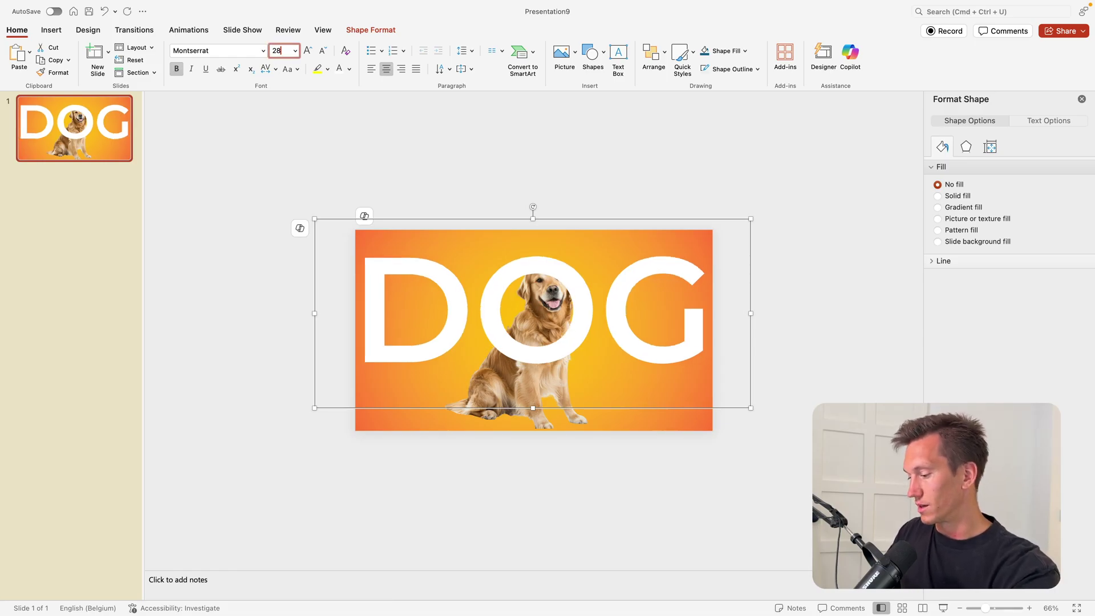
text(0)
key(Return)
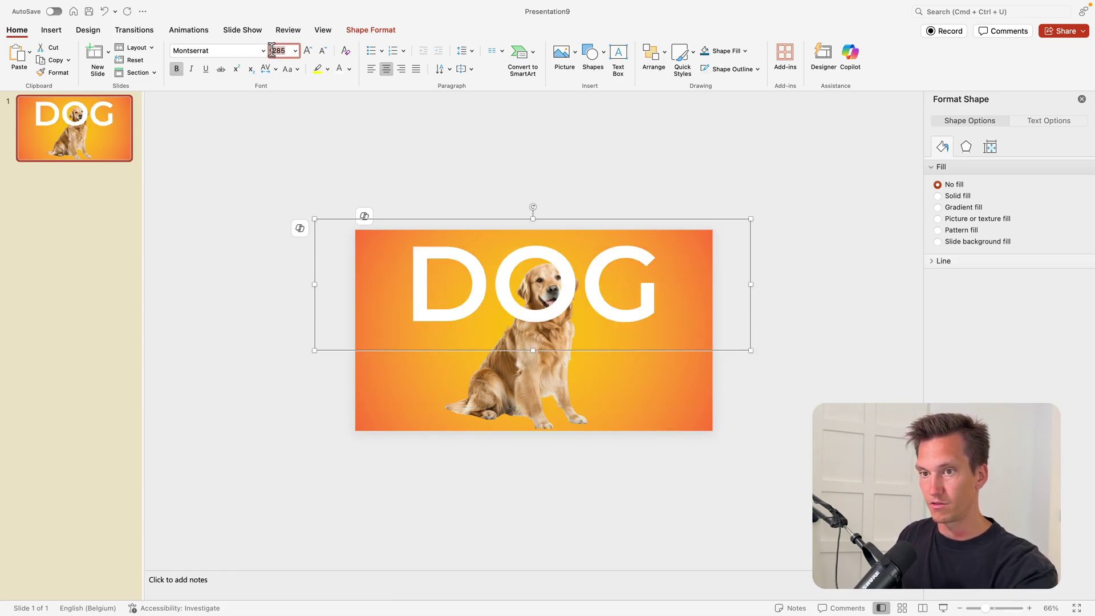
- Set the DOG text's font size to 385 and move its text box slightly down on the slide
text(385)
key(Return)
scroll(665, 304, up, 5)
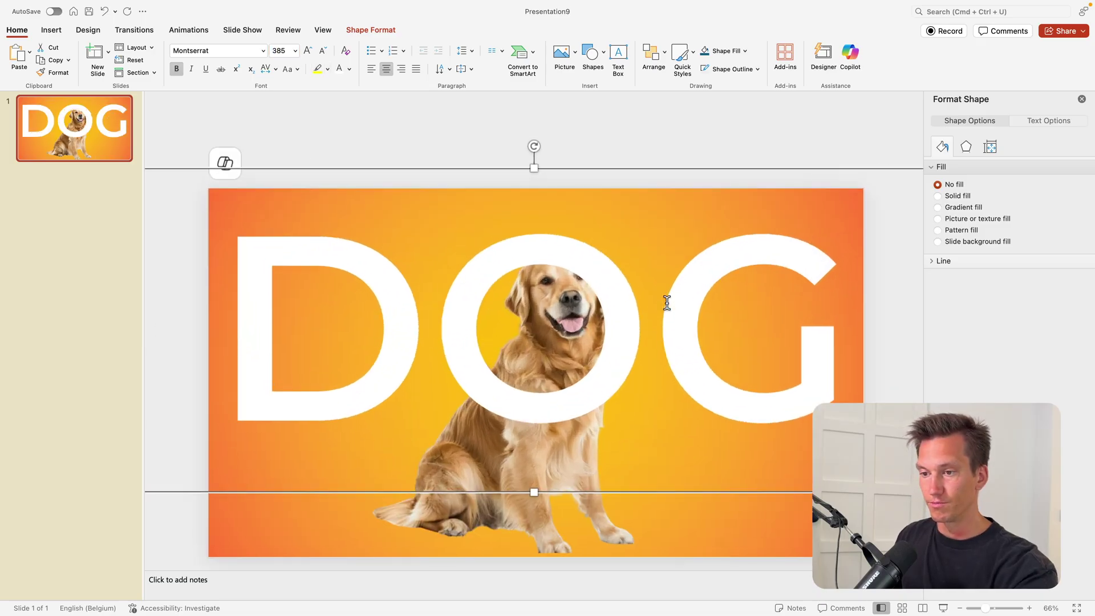
drag(586, 169, 586, 184)
- Enlarge the dog picture slightly and shift it so the dog sits inside the letter O with its head overlapping the top
click(584, 543)
drag(584, 543, 545, 552)
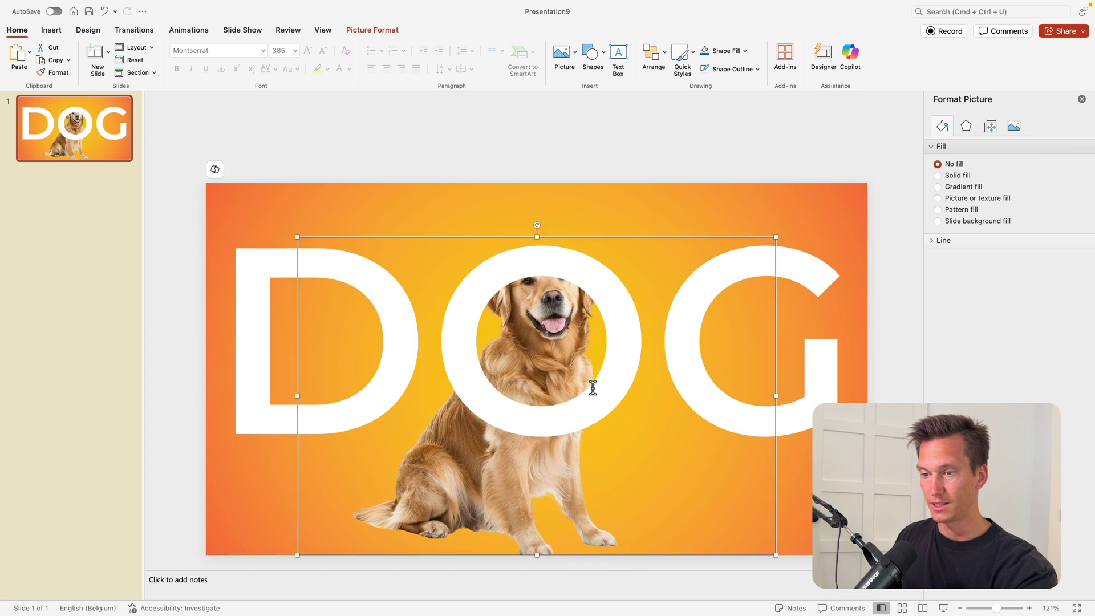
drag(776, 236, 801, 220)
drag(607, 535, 595, 534)
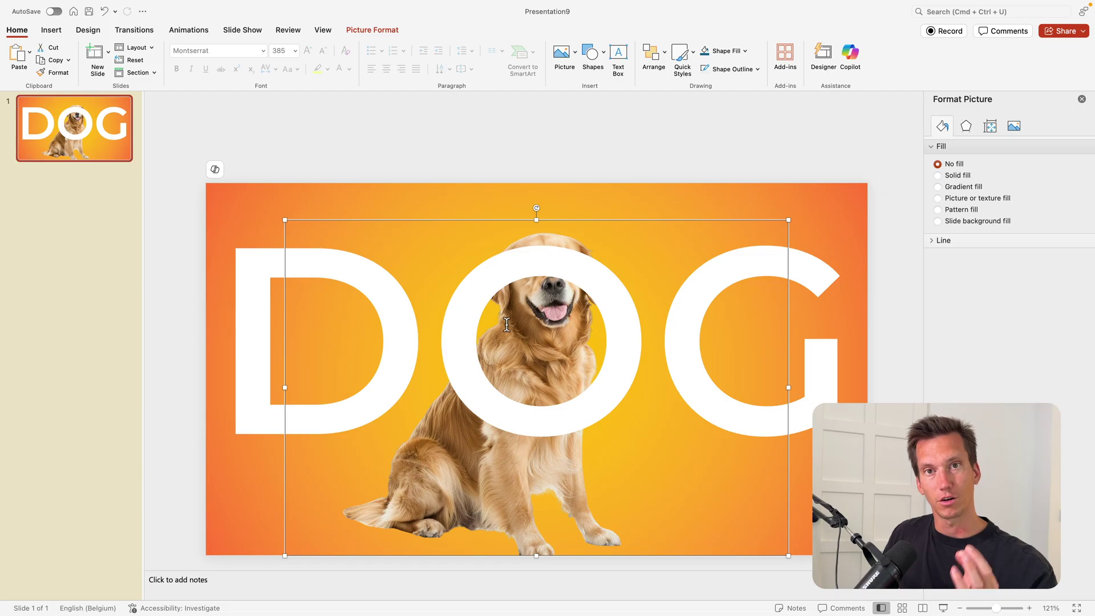
- Duplicate the dog picture and align the copy exactly over the original, in front of the DOG text
click(428, 518)
click(429, 519)
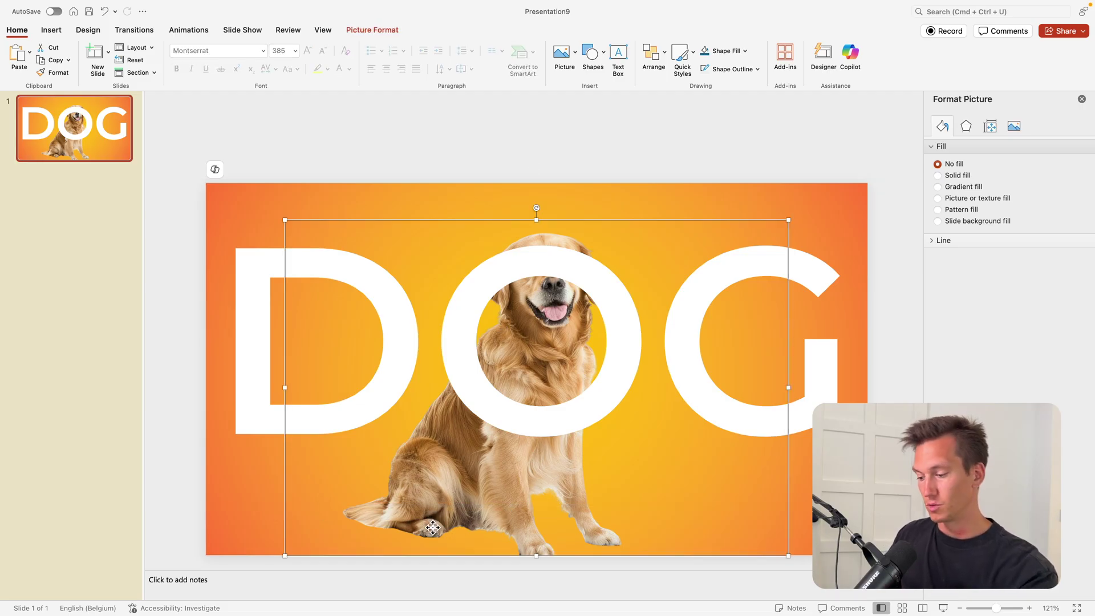
key(Delete)
key(super+z)
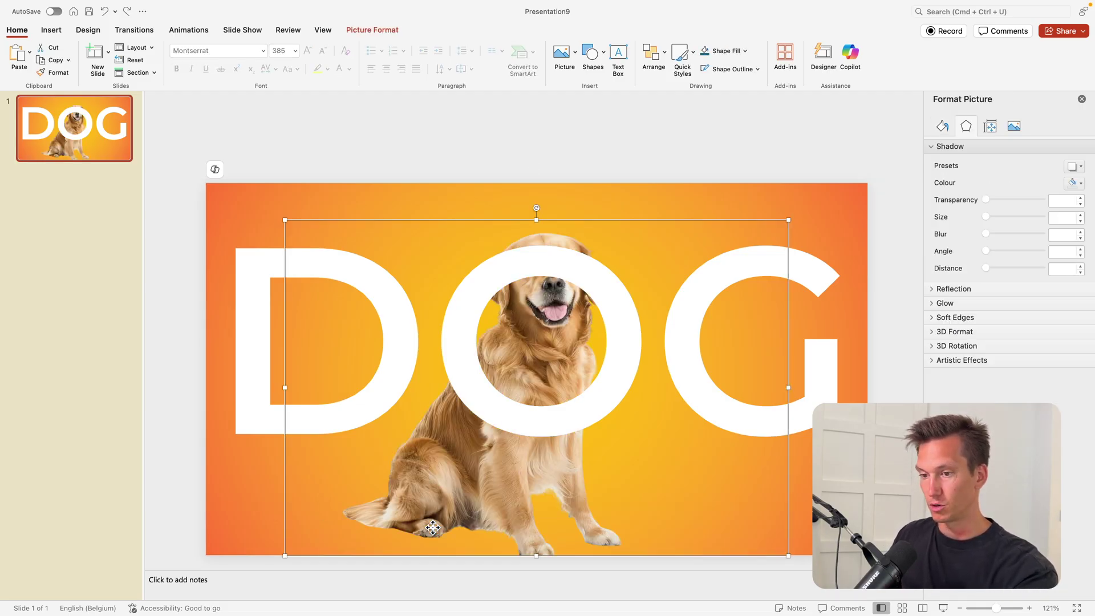
key(super+v)
mouse_move(488, 495)
mouse_down()
mouse_move(558, 483)
mouse_move(461, 486)
mouse_move(479, 489)
mouse_up()
- Crop the front dog picture from below up to just under the chin so that only the head overlaps the letter O
key(super+minus)
right_click(498, 333)
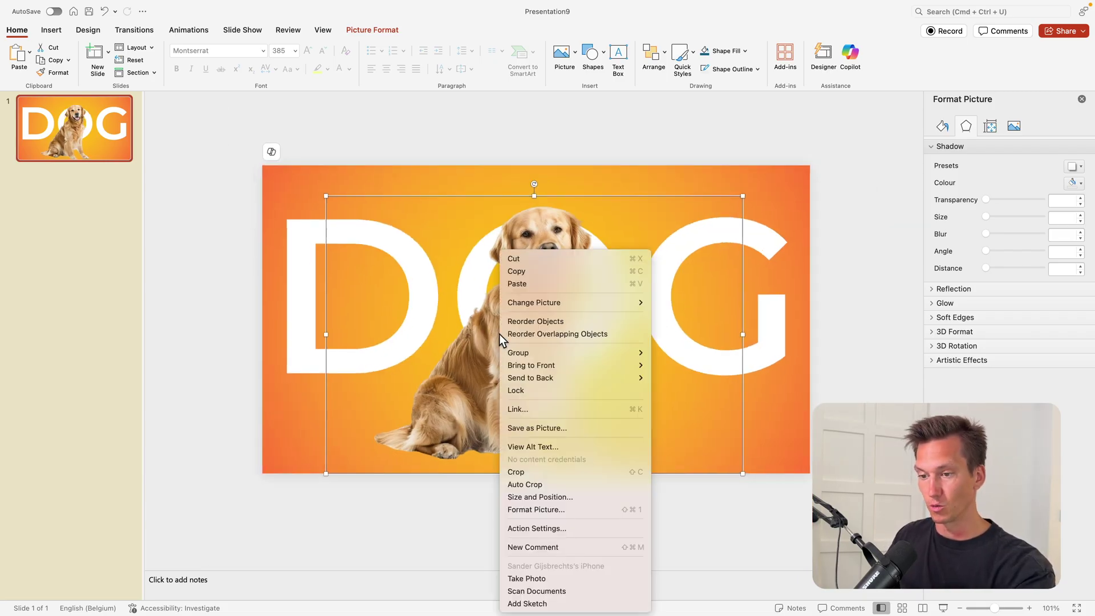
click(540, 474)
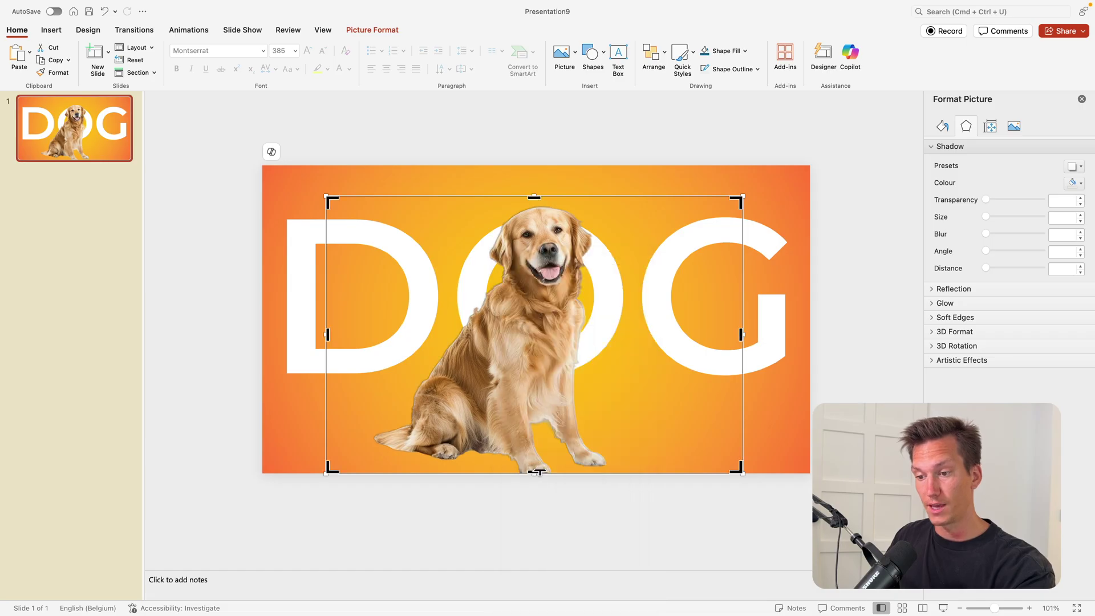
drag(536, 471, 548, 284)
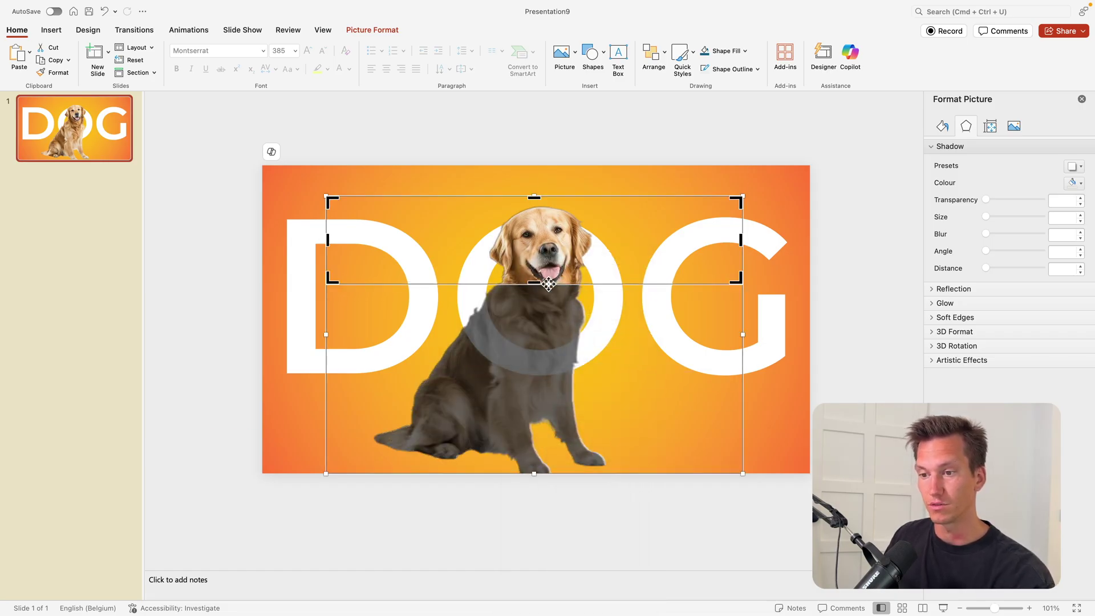
click(495, 183)
scroll(534, 207, up, 3)
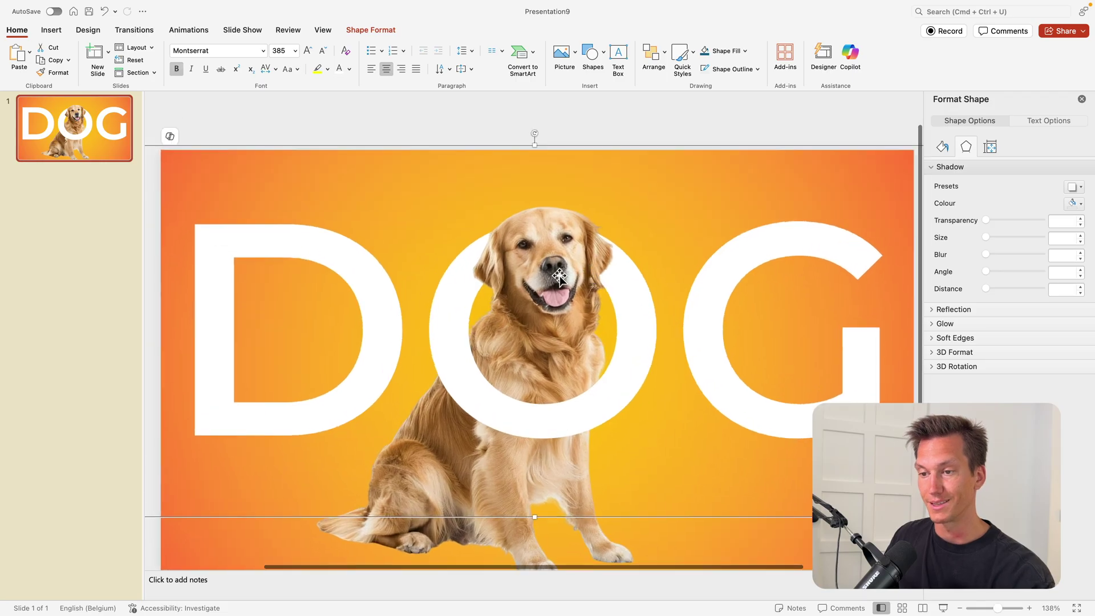
- Try extending the head picture's crop down over the dog's chest and undo that change
click(565, 259)
double_click(538, 297)
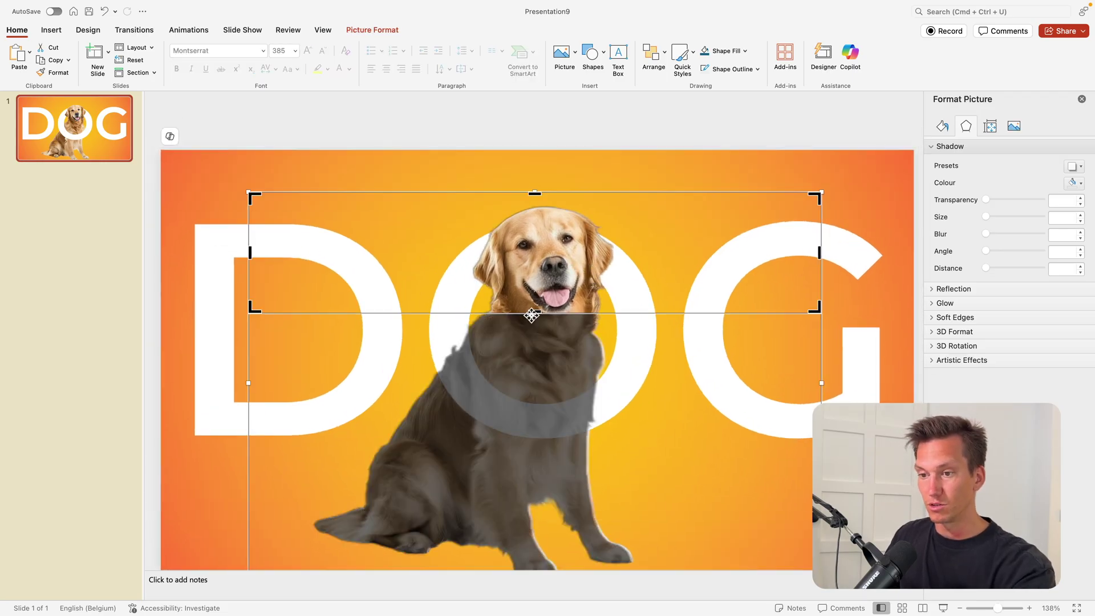
drag(533, 310, 534, 369)
click(529, 153)
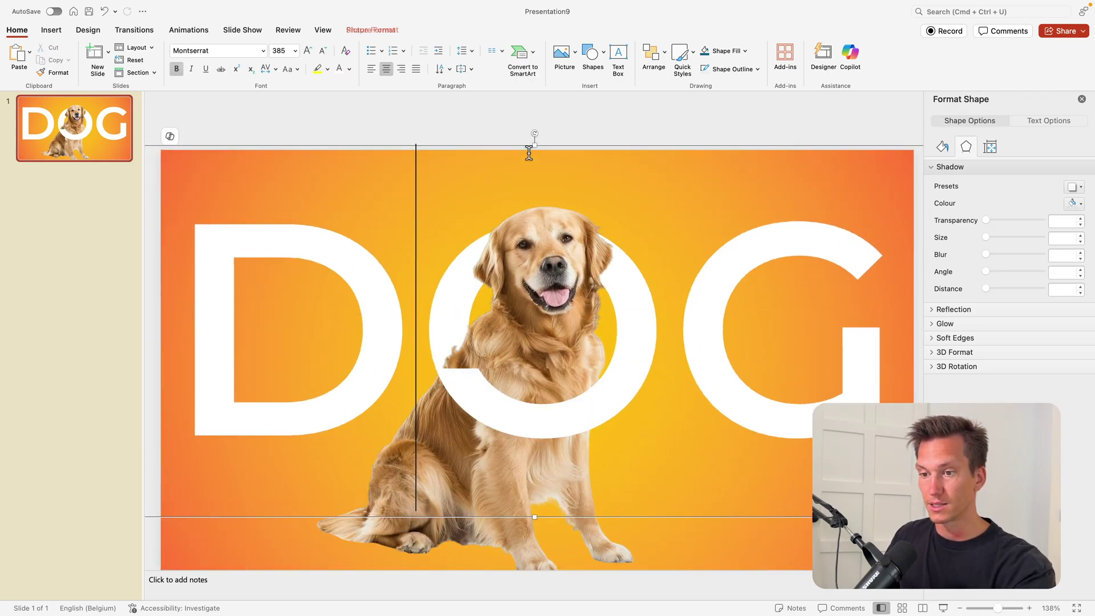
key(super+z)
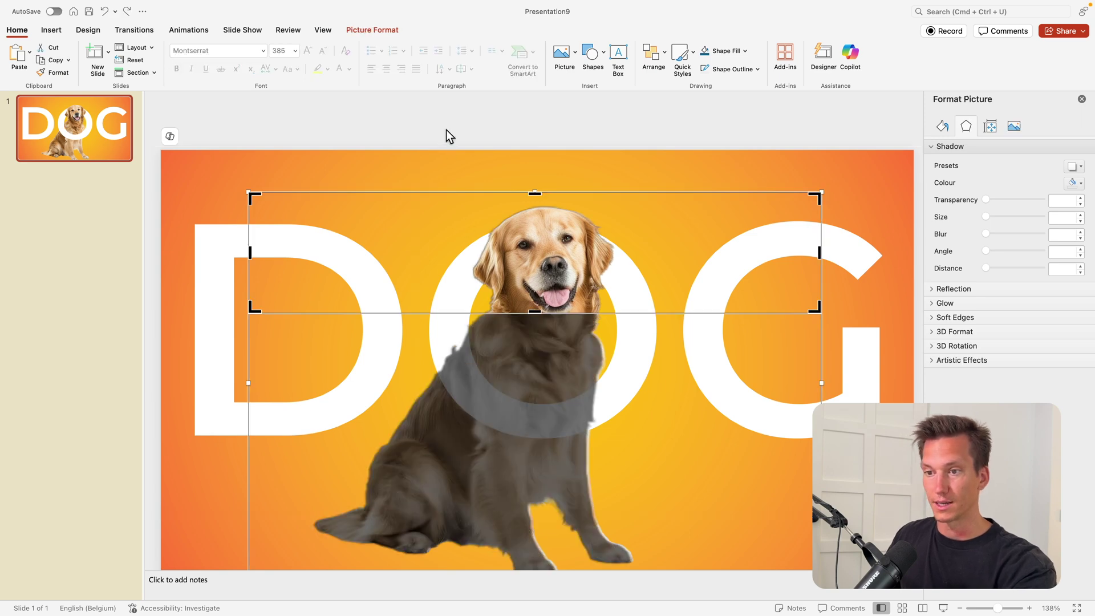
click(446, 129)
scroll(541, 315, down, 5)
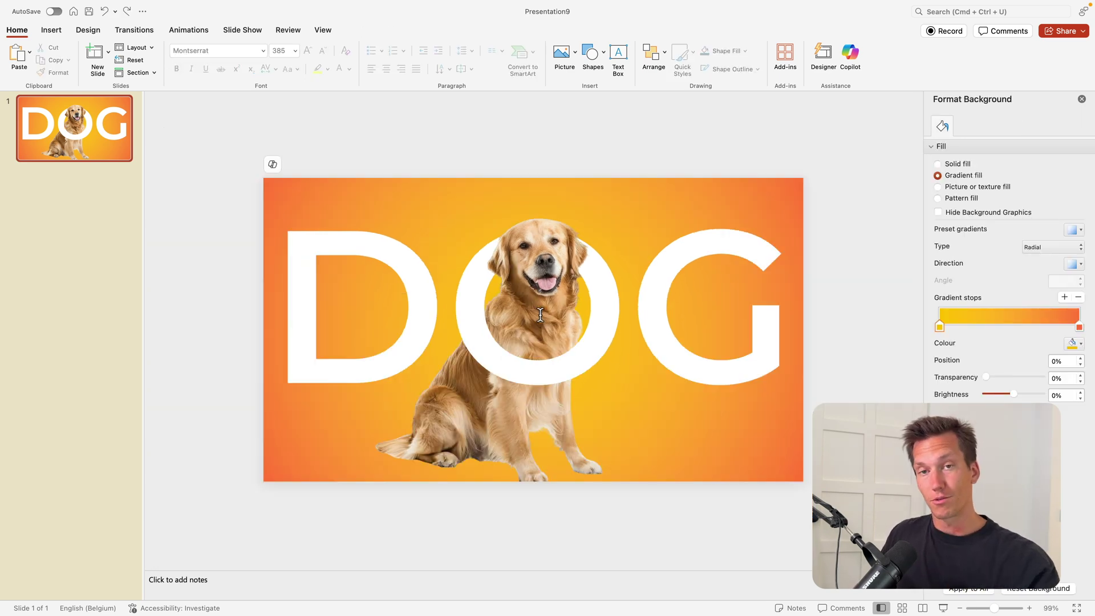
- Give the DOG lettering an outer text shadow at 45° with an 11 pt blur
click(754, 250)
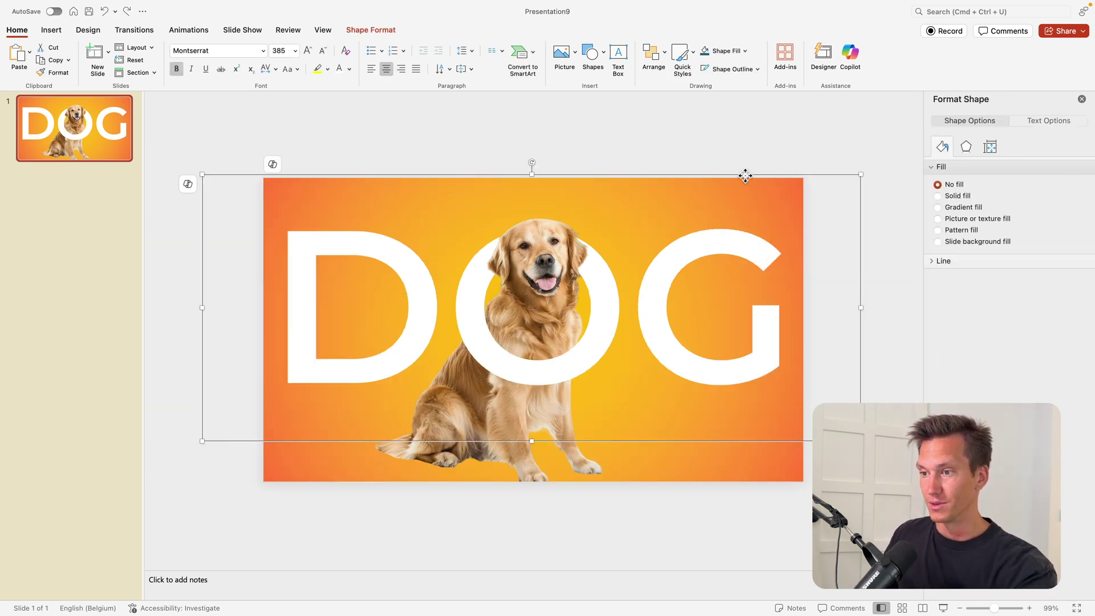
click(1022, 121)
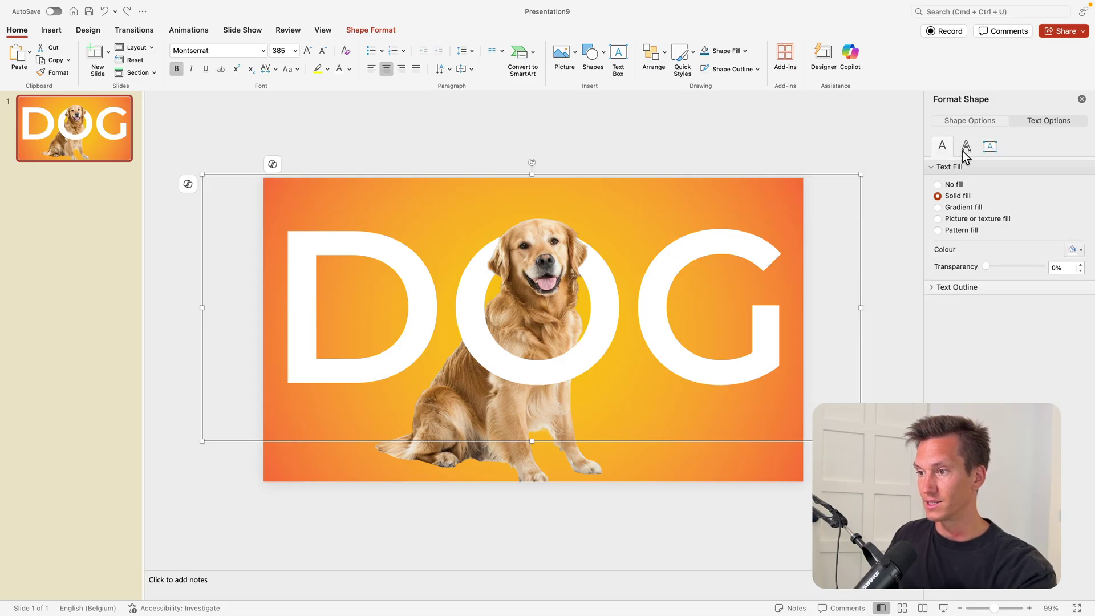
click(966, 150)
click(1074, 189)
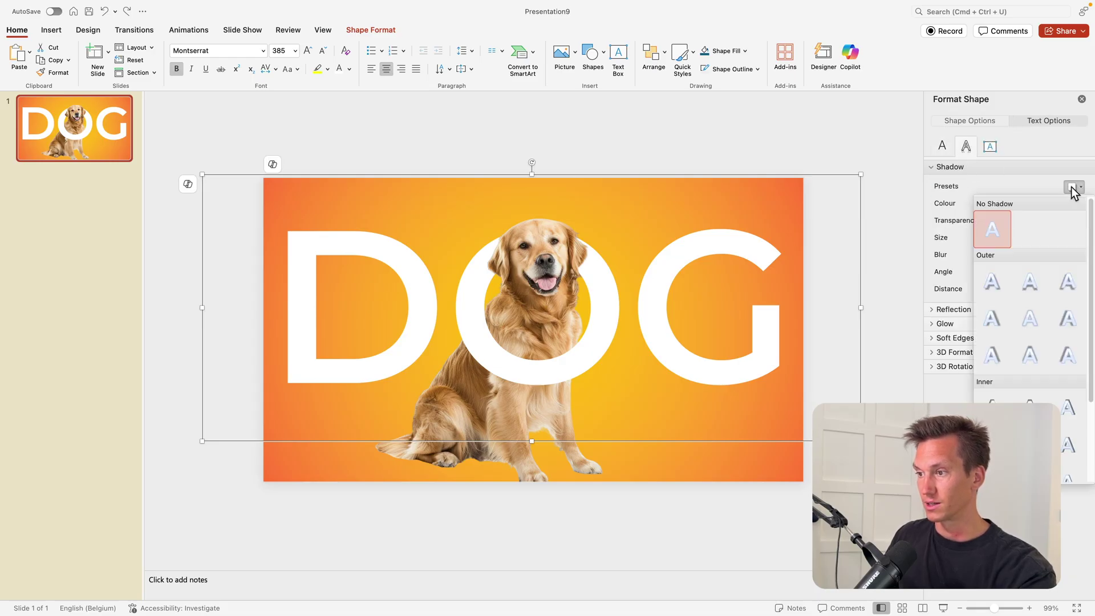
click(995, 289)
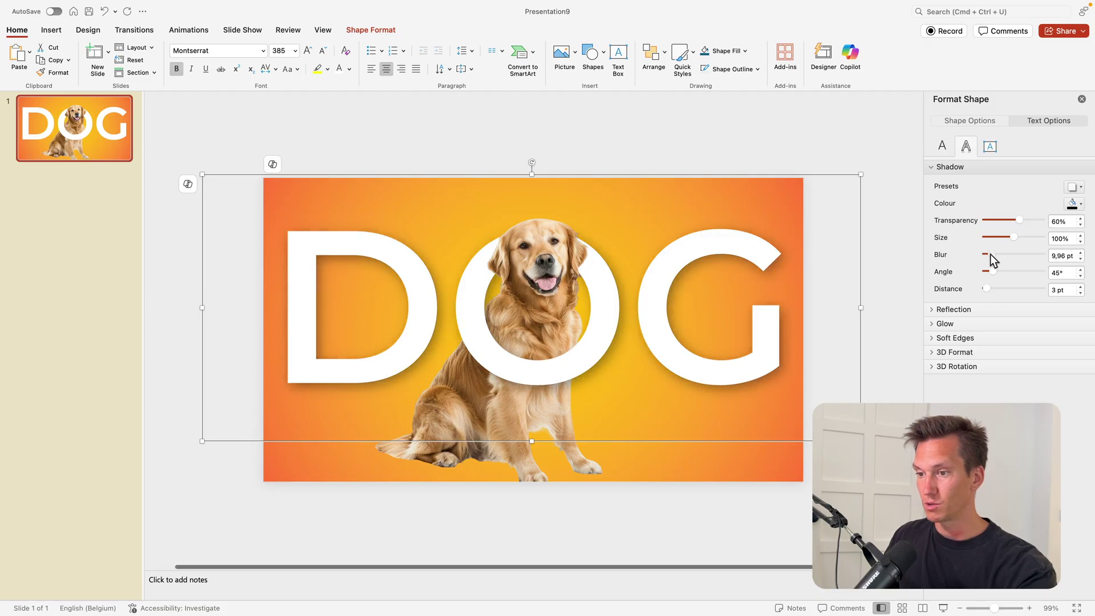
drag(990, 254, 993, 254)
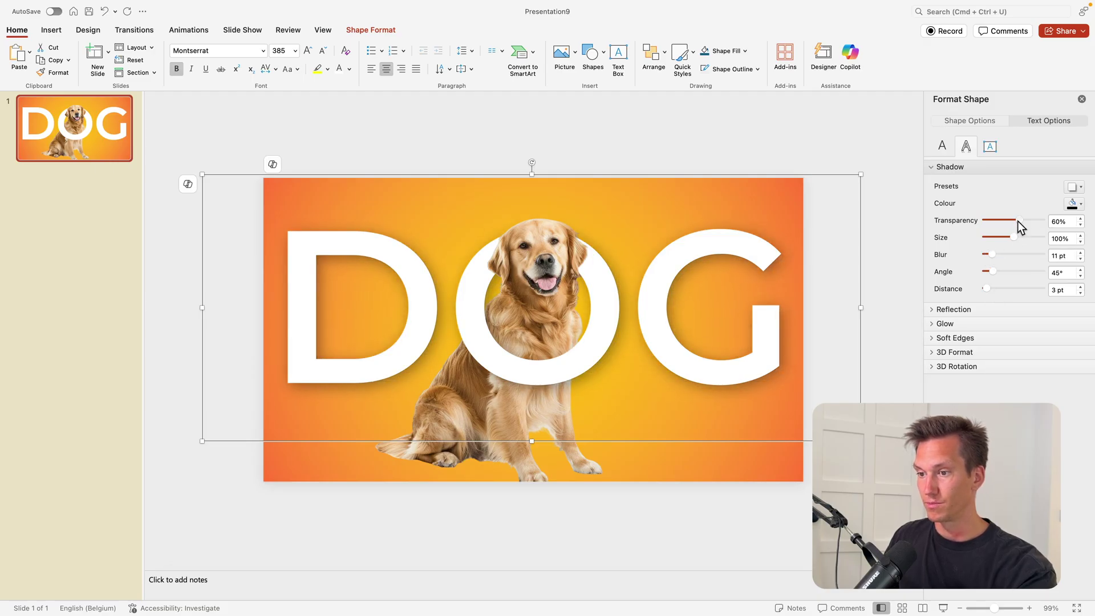
scroll(1025, 220, up, 3)
click(640, 146)
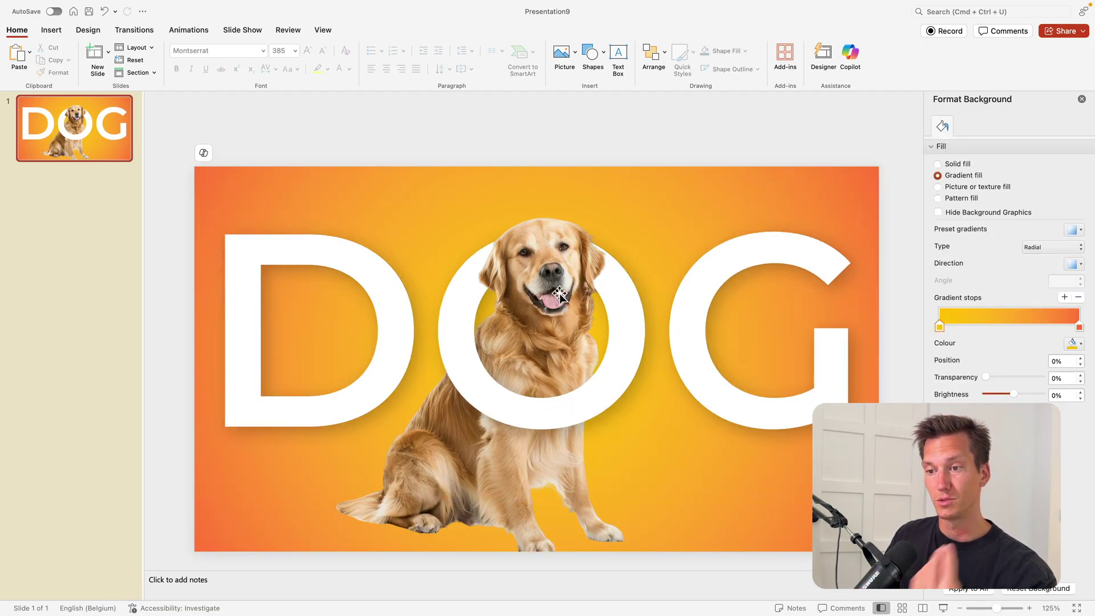
- Apply an outer shadow at 315° to the cropped dog head picture and set its blur to 16 pt
click(559, 294)
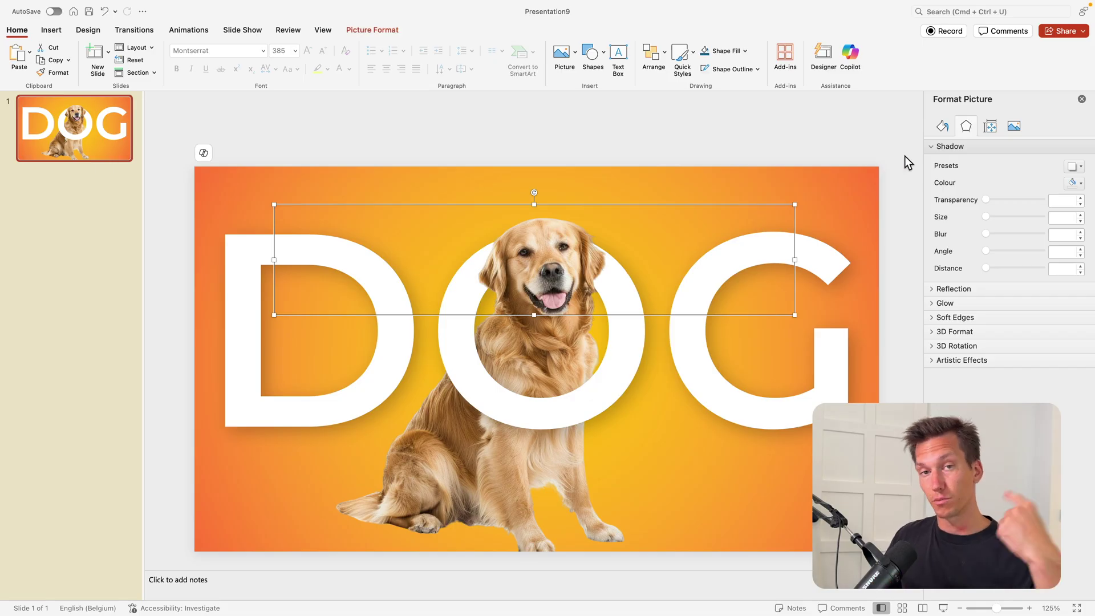
click(1075, 166)
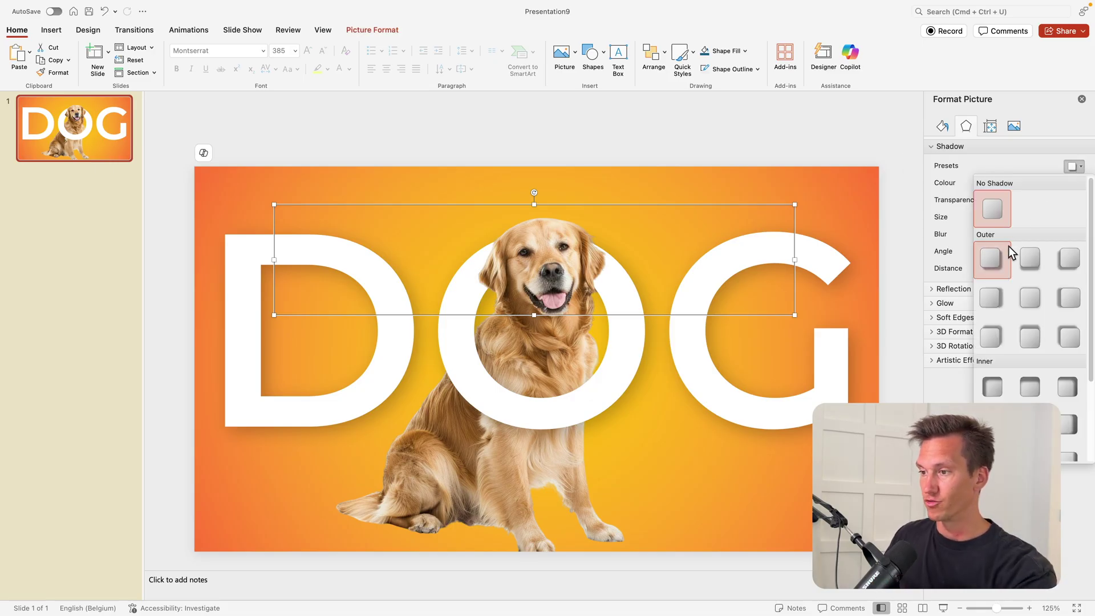
click(989, 344)
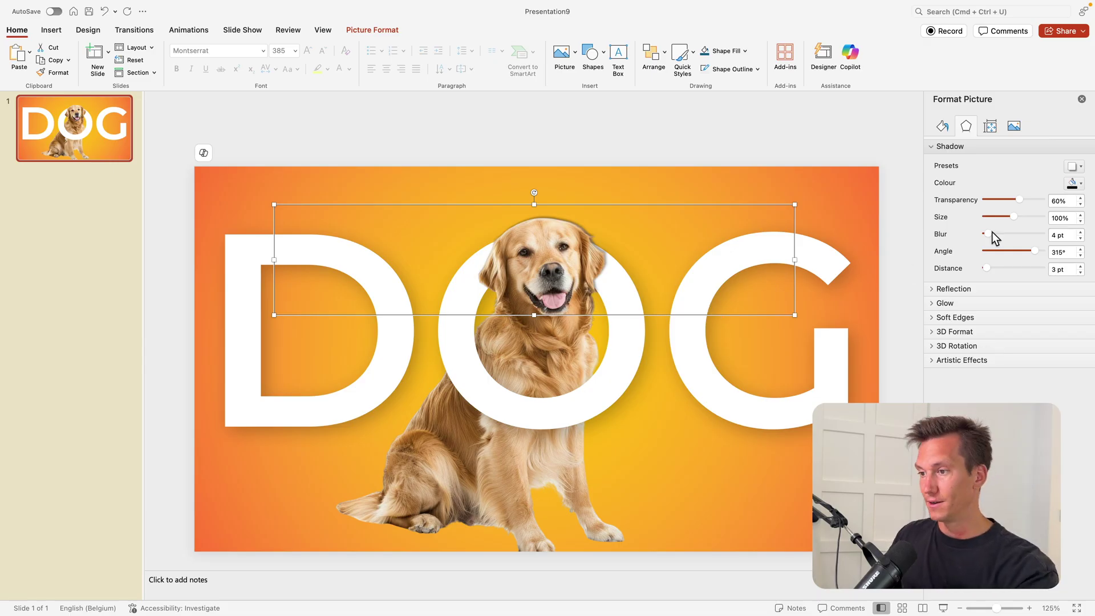
drag(989, 236, 994, 235)
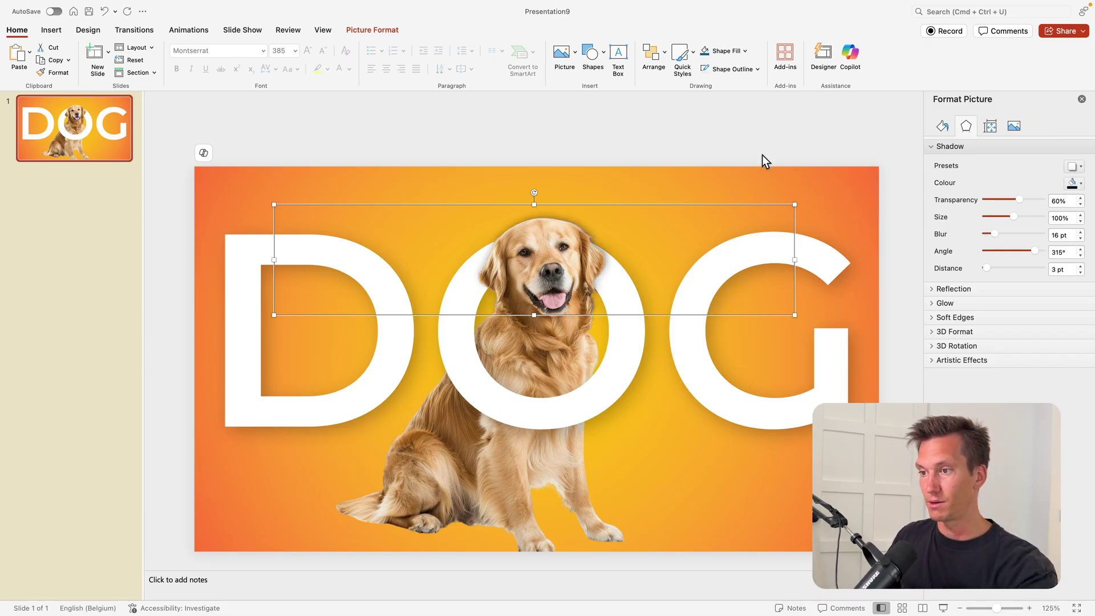
click(753, 177)
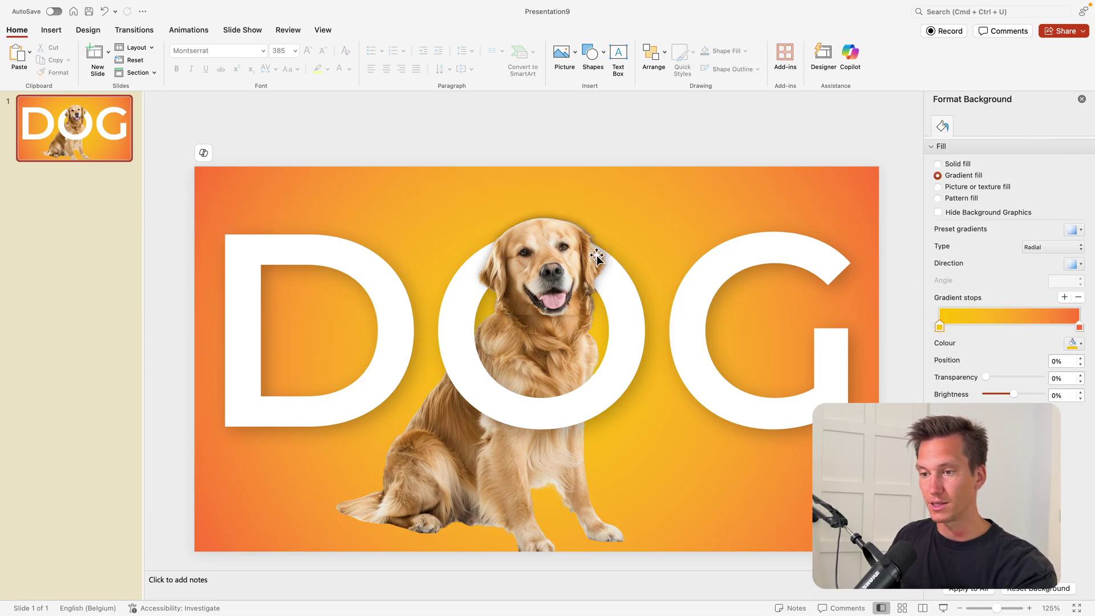
- Refine the dog head's shadow with 80% transparency and 8 pt distance, and readjust its blur
click(649, 206)
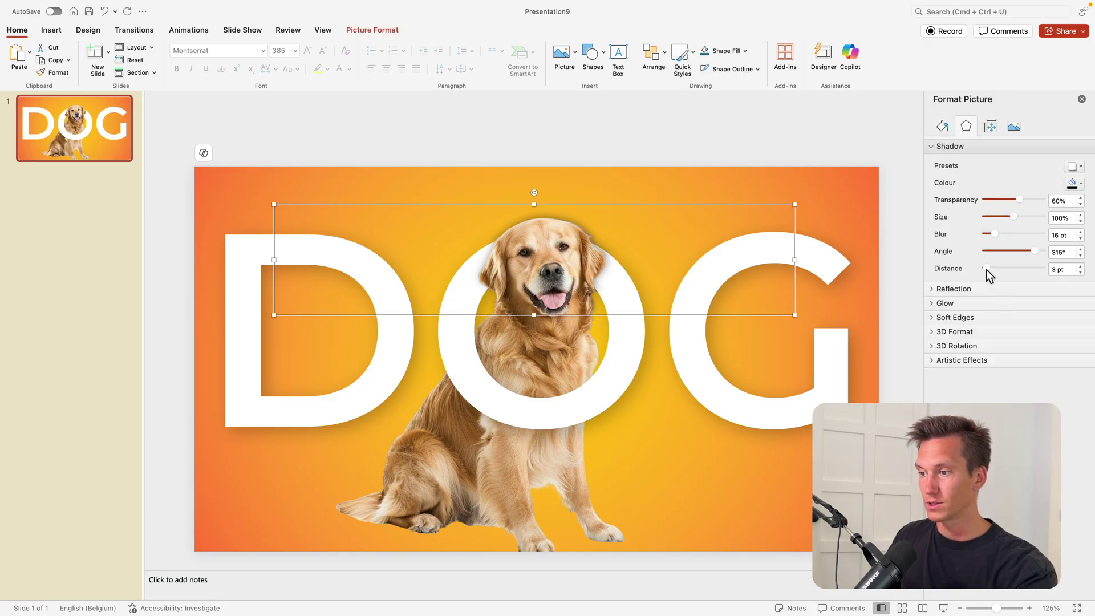
drag(987, 269, 990, 268)
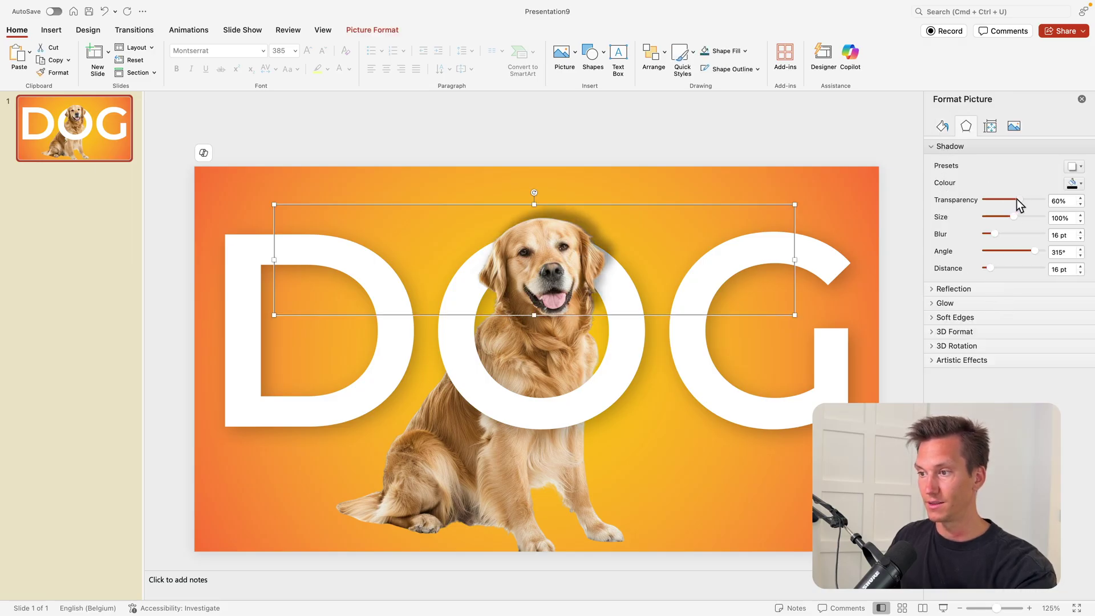
drag(1018, 199, 1024, 201)
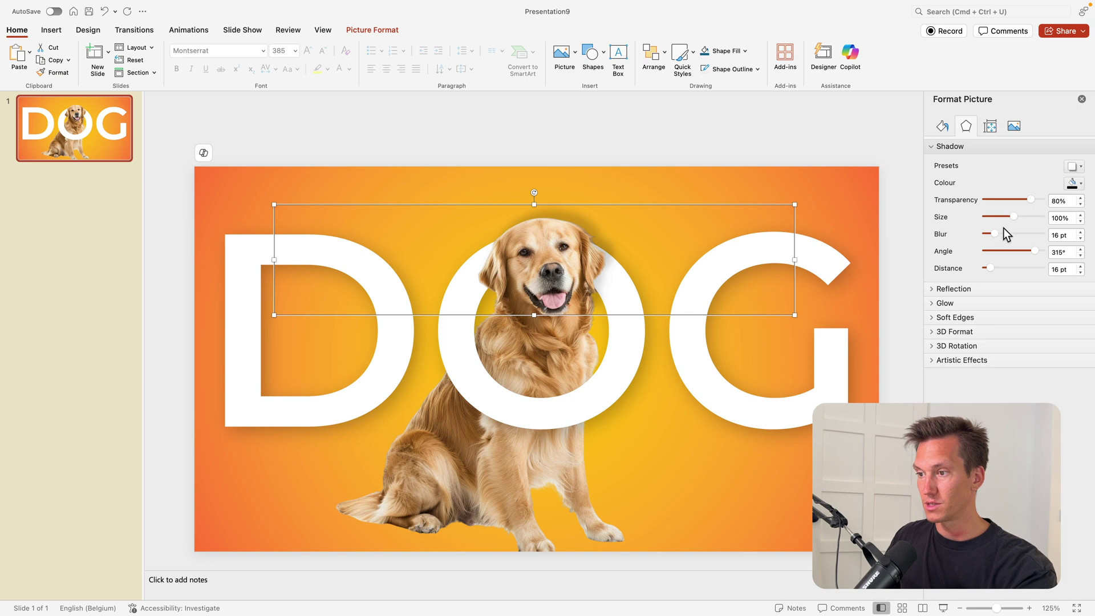
drag(994, 234, 986, 234)
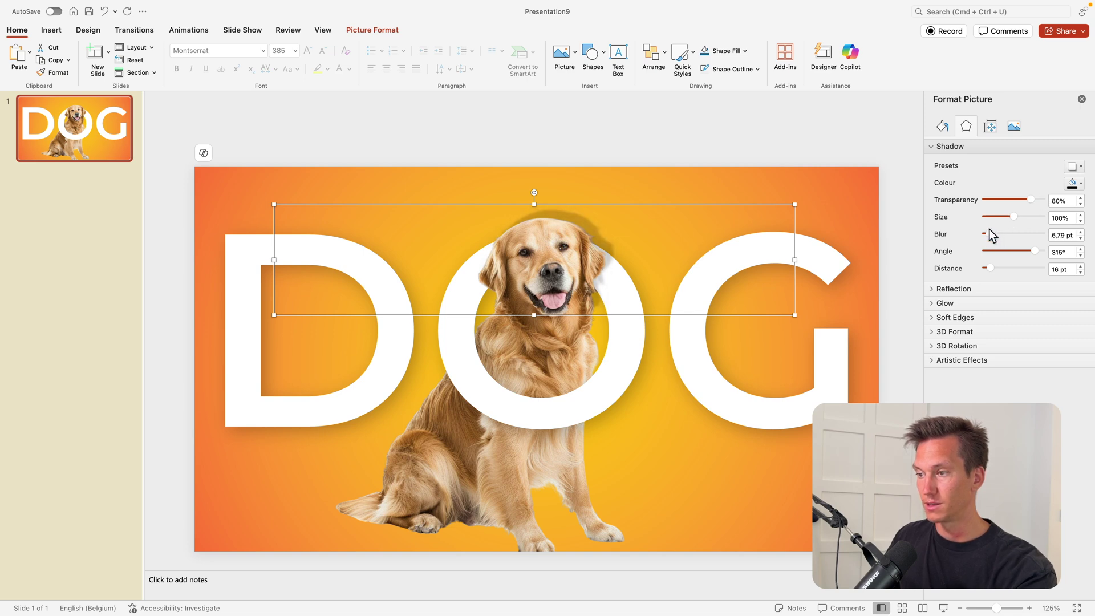
click(1081, 272)
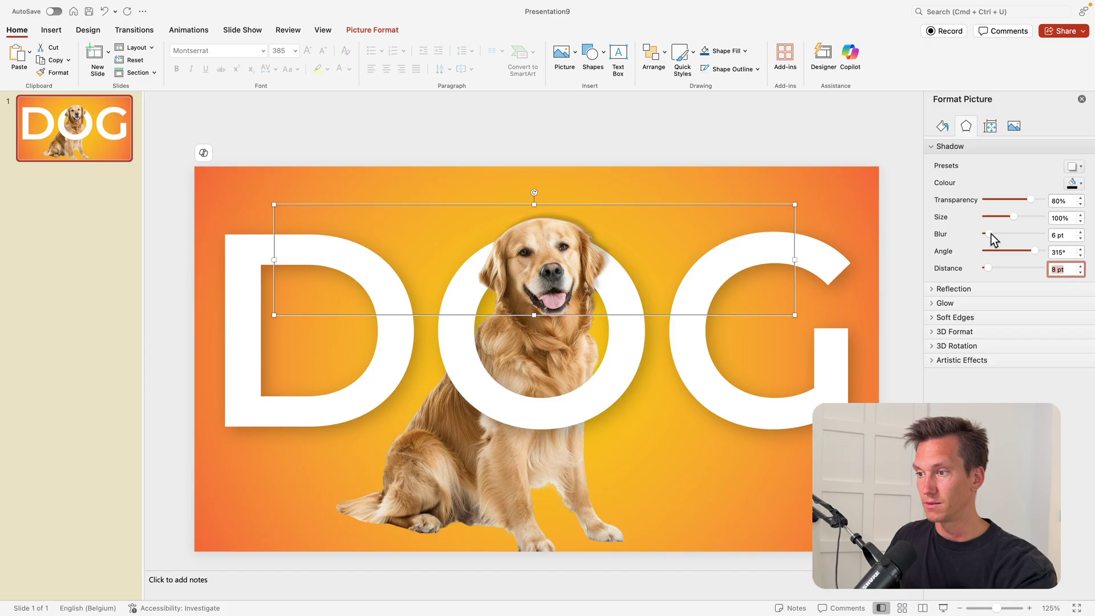
drag(991, 234, 995, 235)
click(758, 171)
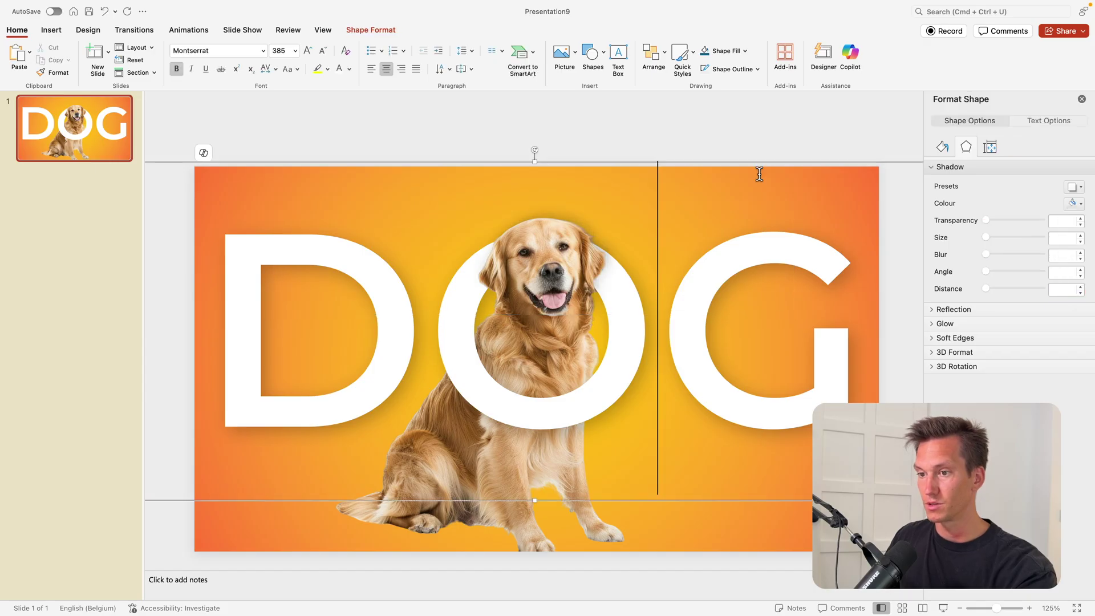
click(779, 128)
scroll(631, 228, down, 2)
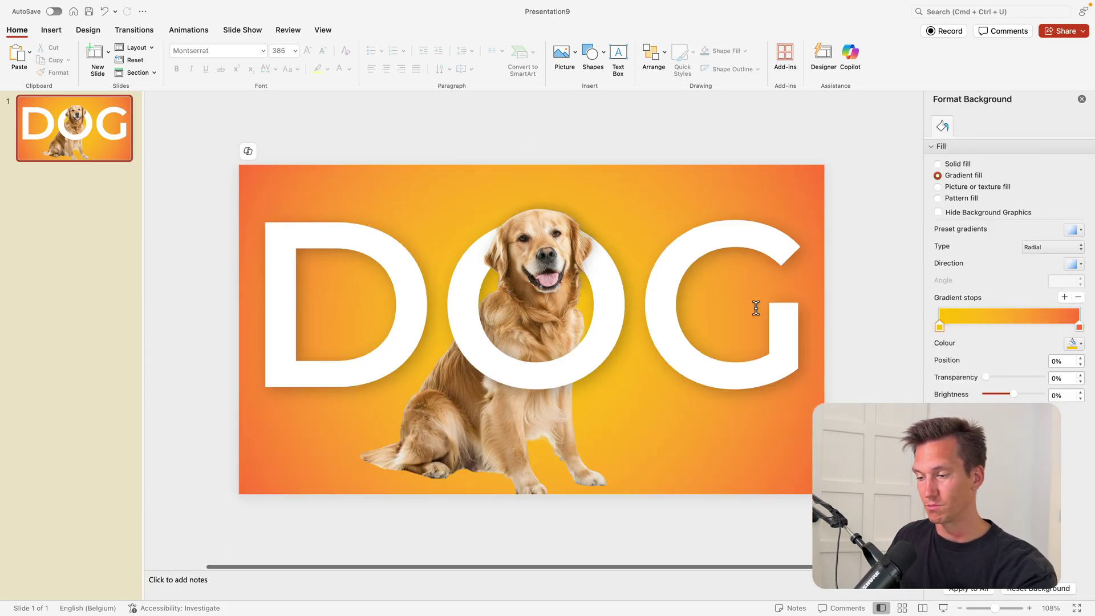